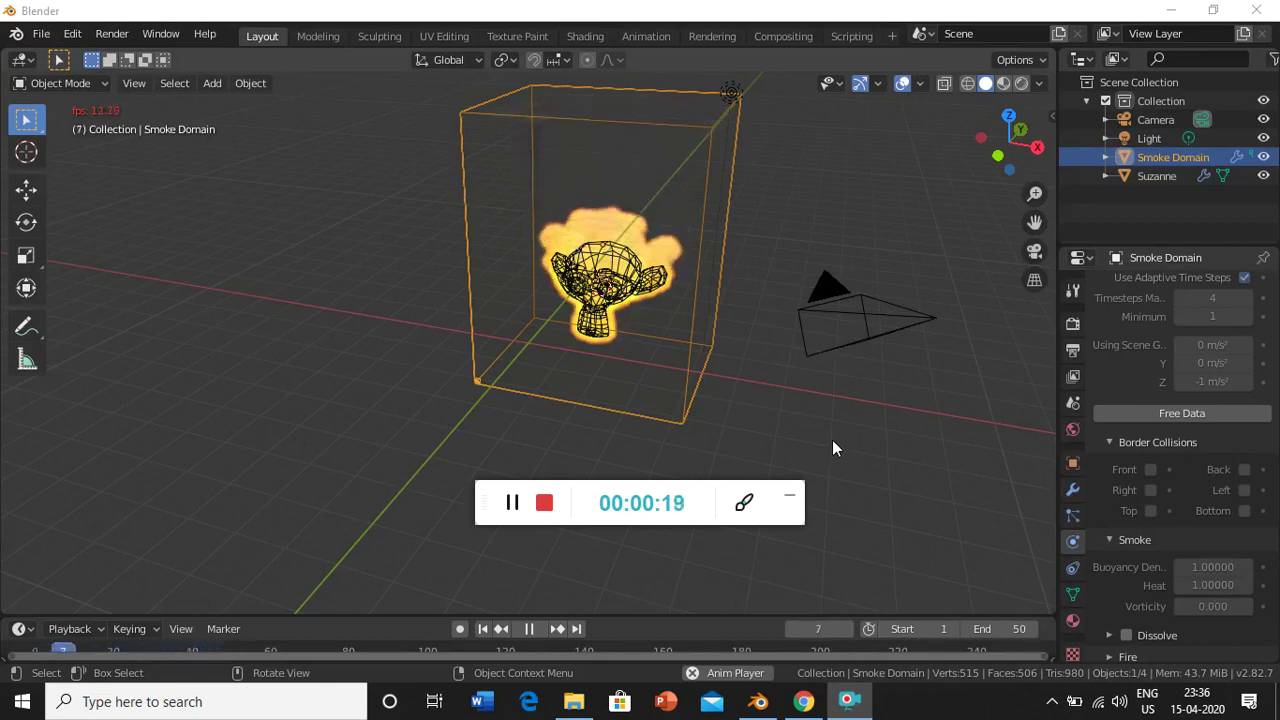
# - Stop the fire animation playback and delete the Suzanne monkey mesh inside the smoke domain
pyautogui.click(789, 497)
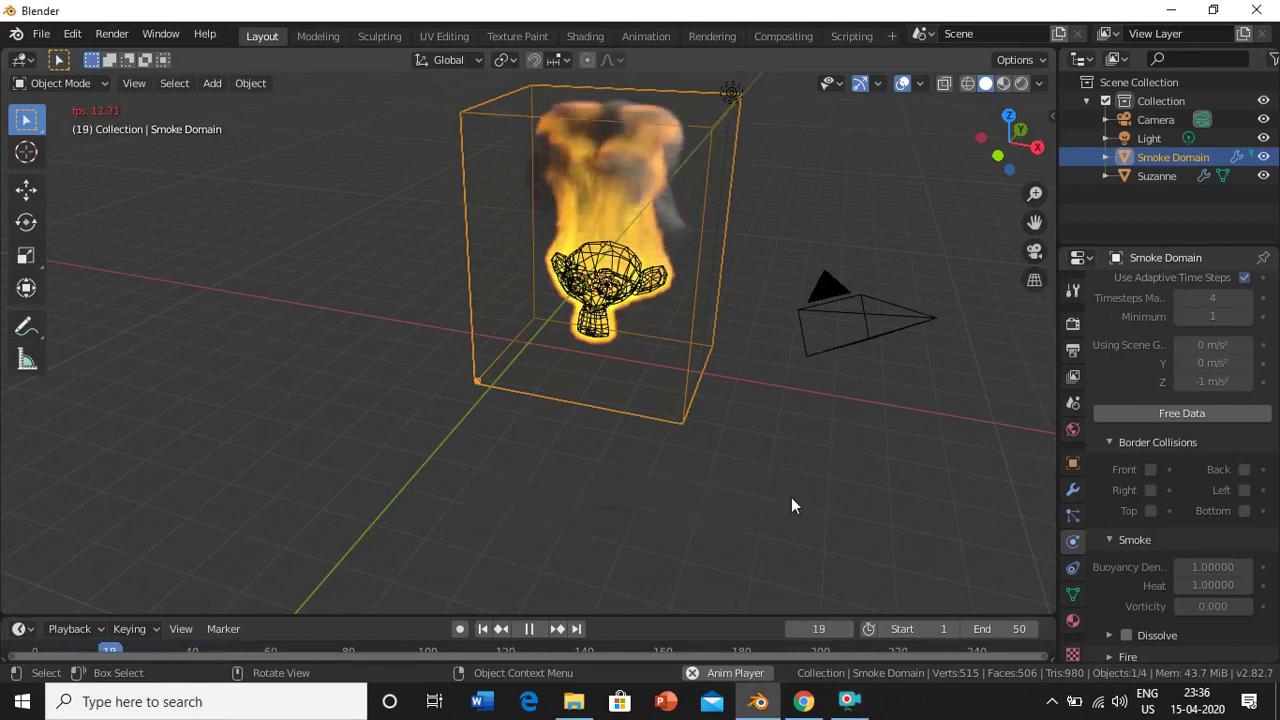
pyautogui.click(580, 283)
pyautogui.click(532, 631)
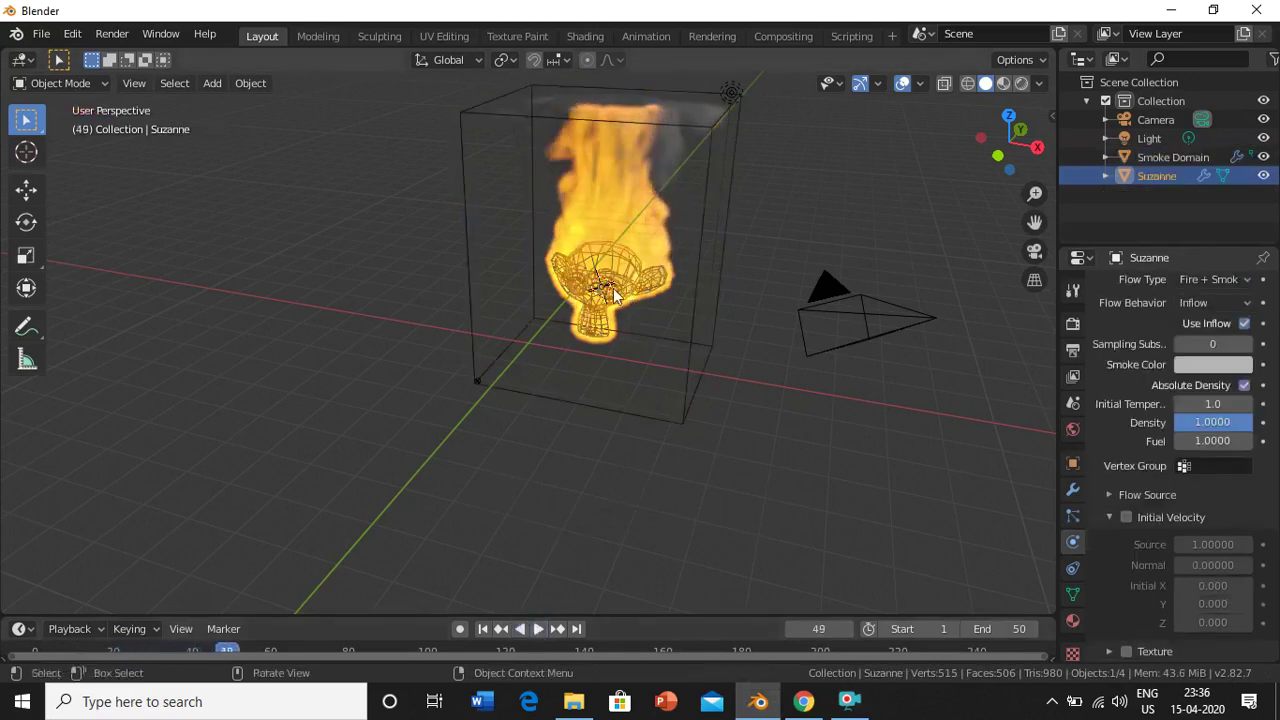
pyautogui.press('Delete')
pyautogui.press('Delete')
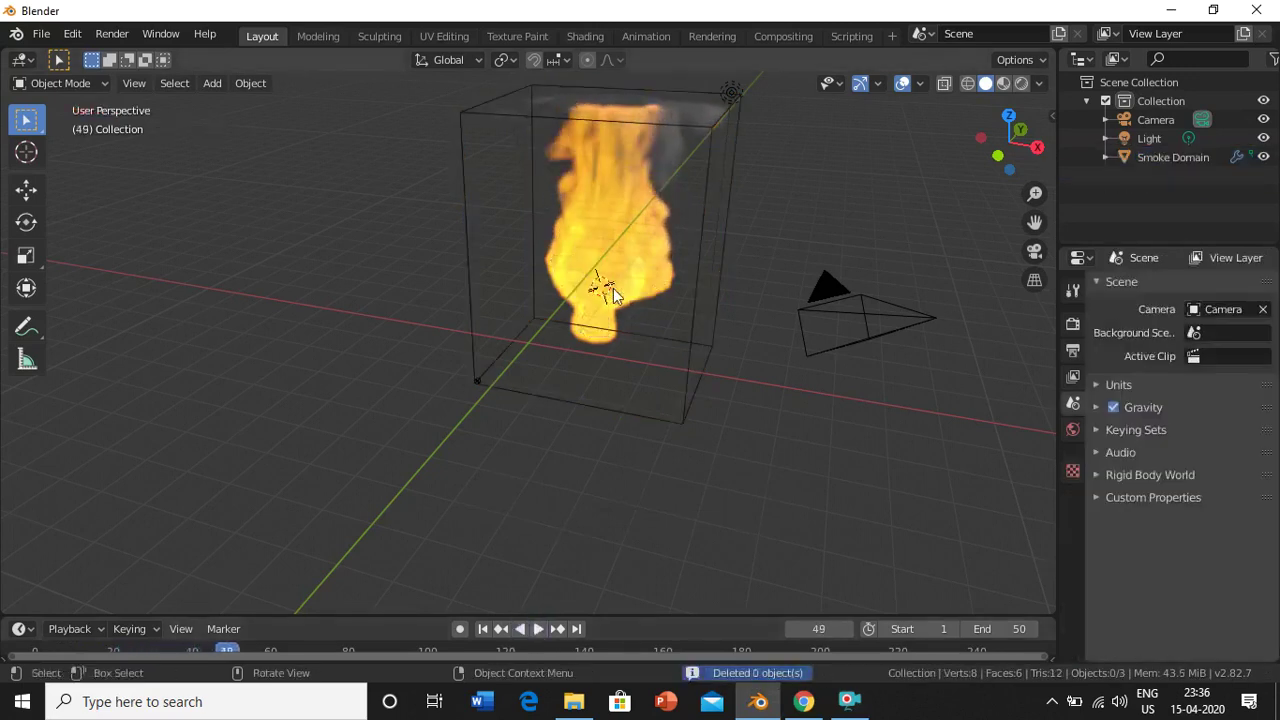
# - Start a new default scene without saving the changes to the untitled file
pyautogui.click(41, 33)
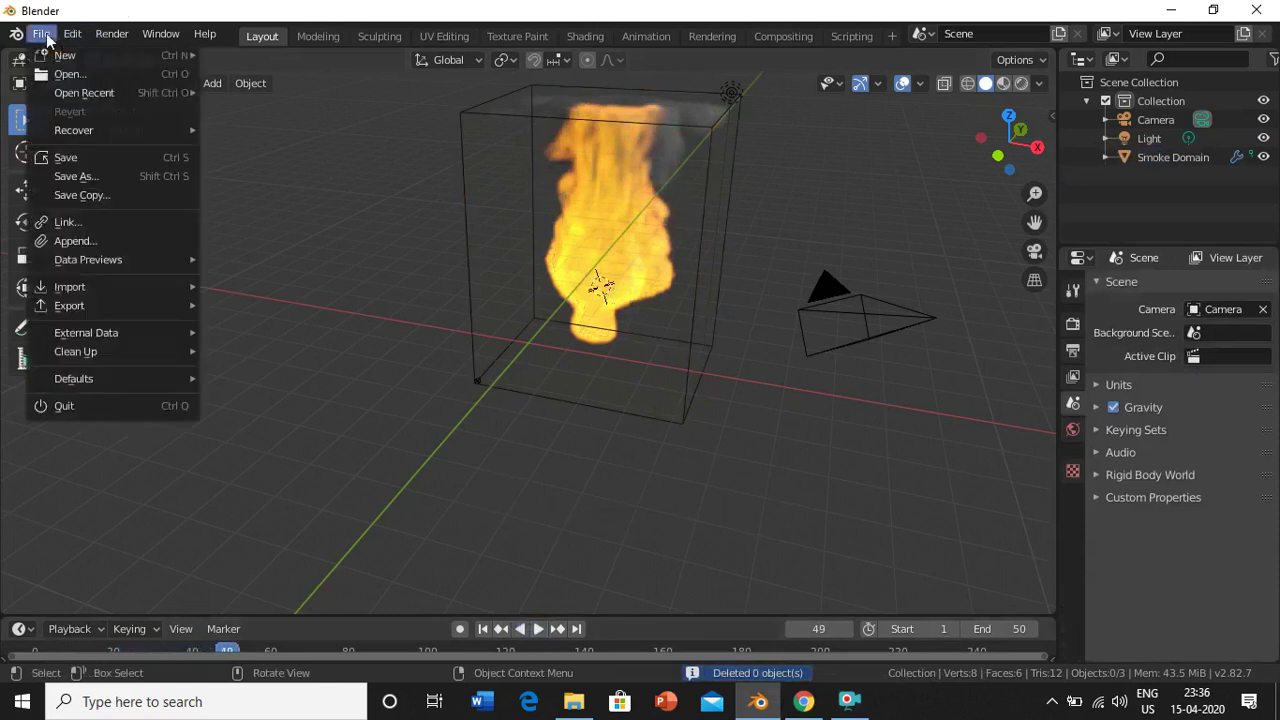
pyautogui.moveTo(68, 62)
pyautogui.click(338, 54)
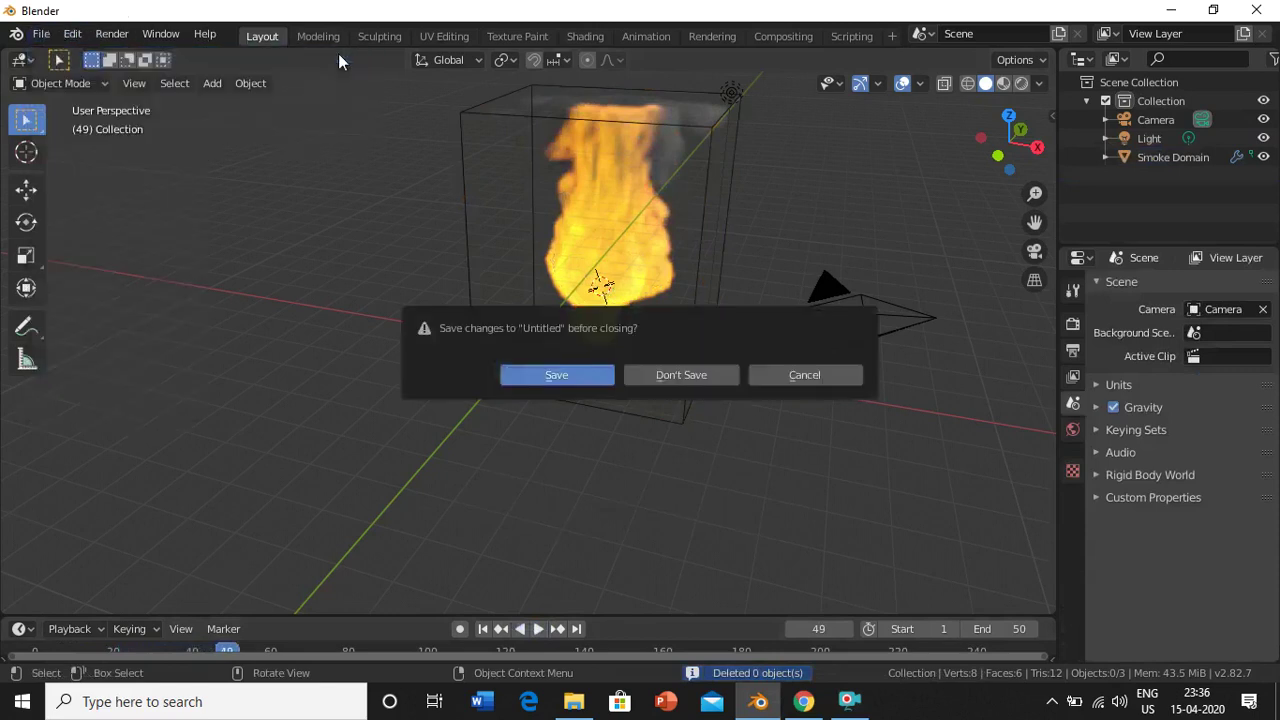
pyautogui.click(694, 379)
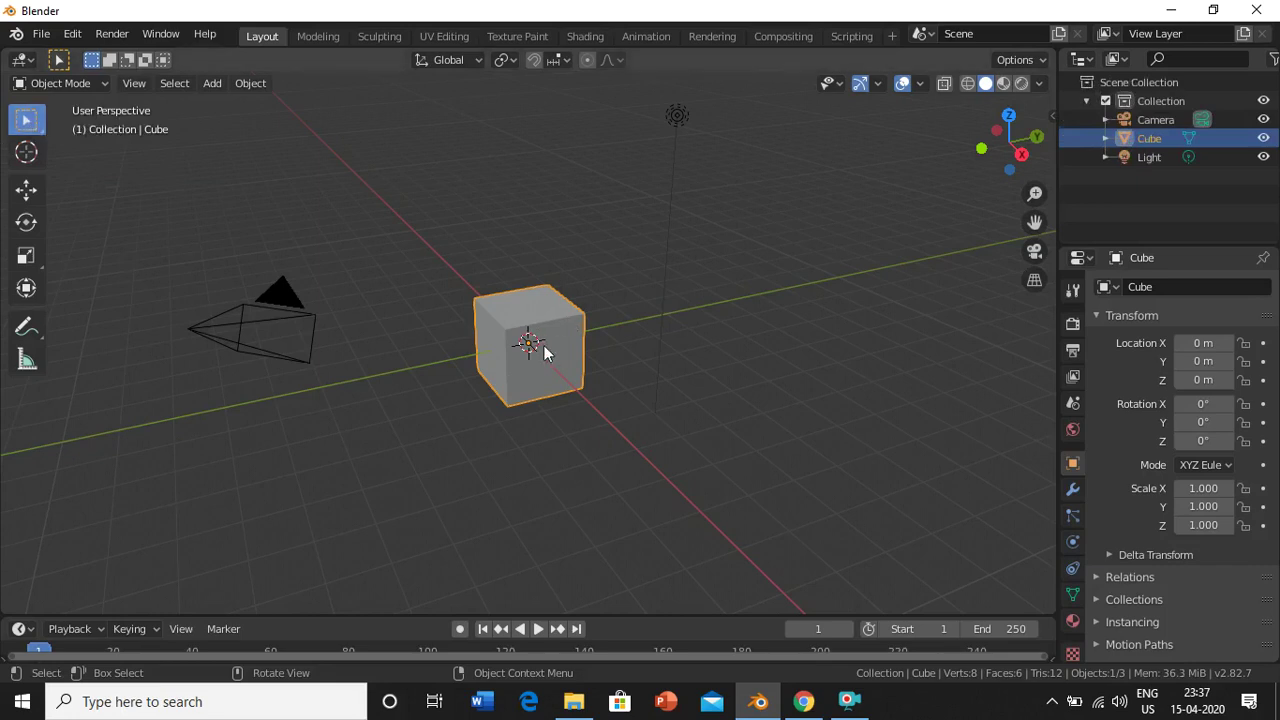
# - Move the default cube freely with the Move tool to about X -0.37, Y 0.01, Z 0.04 m
pyautogui.click(37, 156)
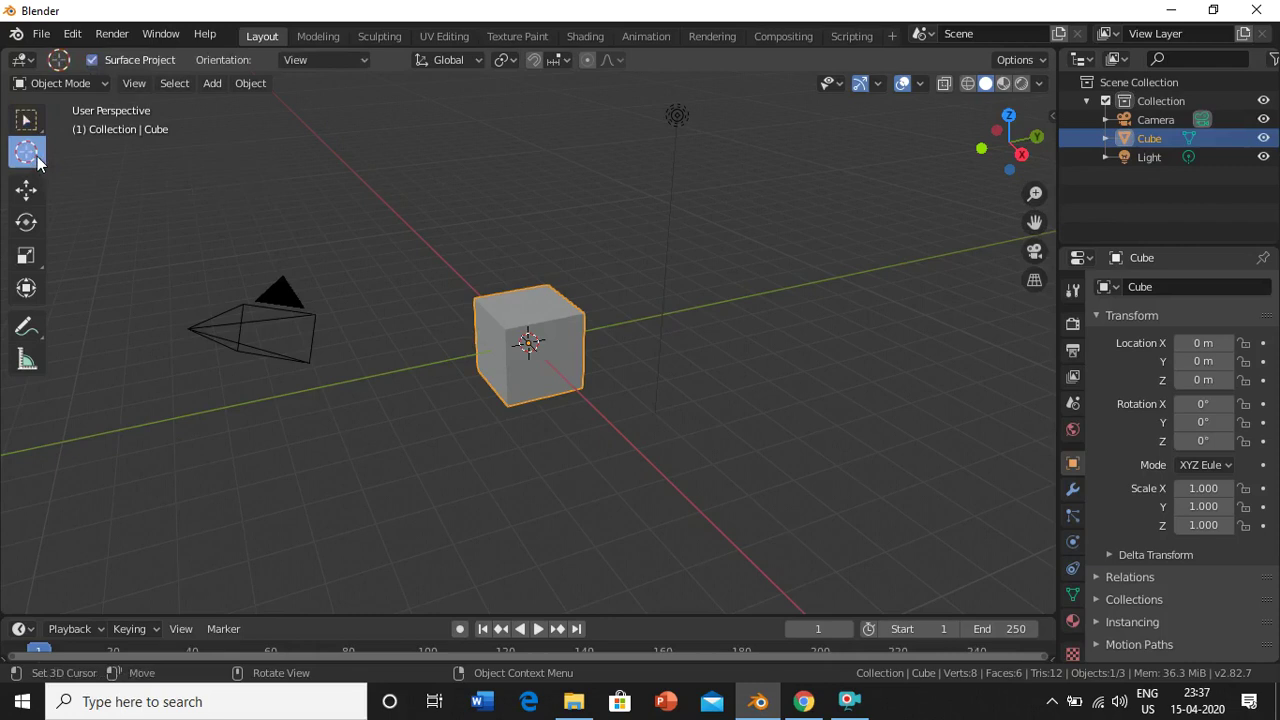
pyautogui.click(28, 195)
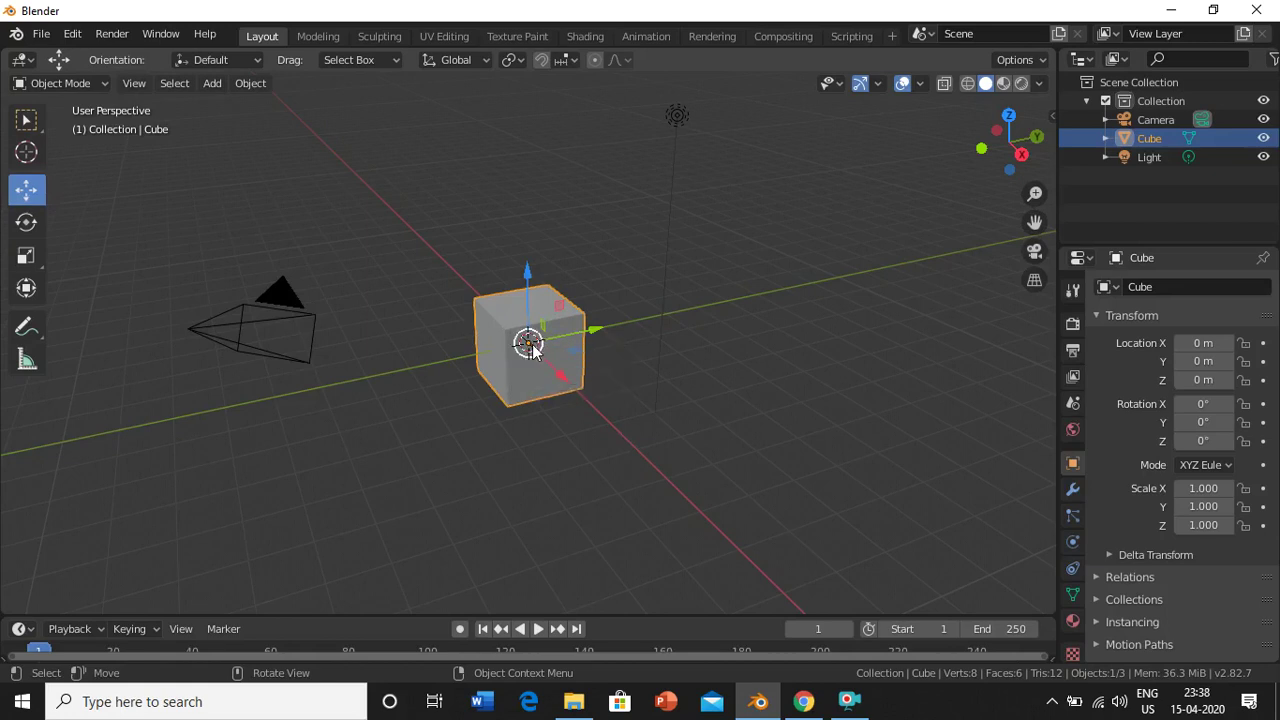
pyautogui.moveTo(533, 347); pyautogui.dragTo(573, 323)
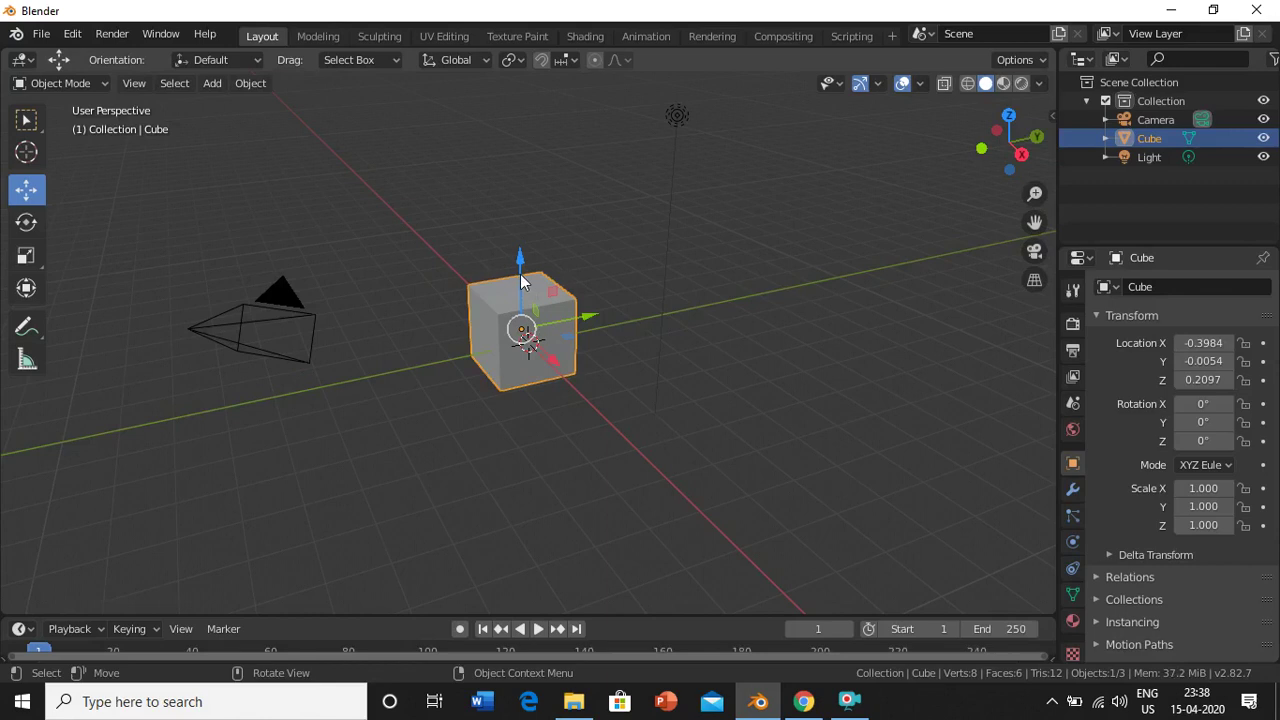
pyautogui.moveTo(521, 299)
pyautogui.mouseDown()
pyautogui.moveTo(528, 214)
pyautogui.moveTo(525, 311)
pyautogui.moveTo(523, 300)
pyautogui.mouseUp()
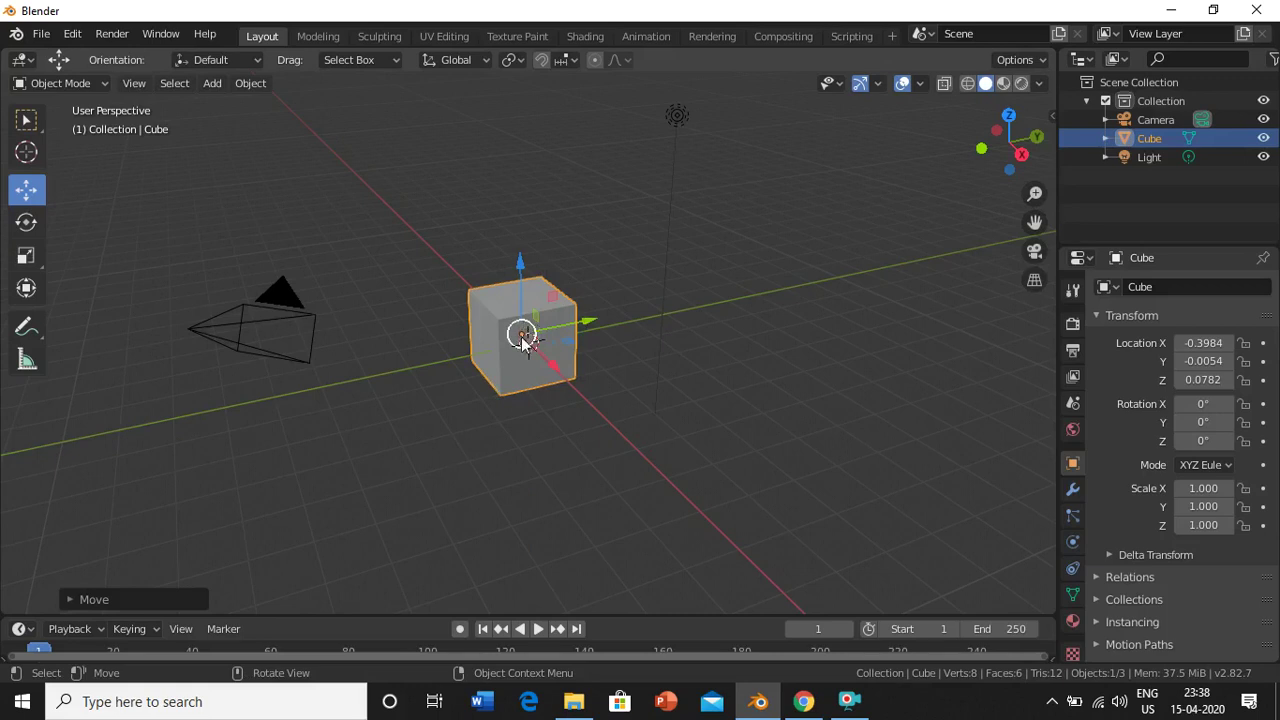
pyautogui.moveTo(522, 340)
pyautogui.mouseDown()
pyautogui.moveTo(583, 177)
pyautogui.moveTo(594, 206)
pyautogui.moveTo(408, 273)
pyautogui.moveTo(523, 334)
pyautogui.moveTo(486, 343)
pyautogui.moveTo(524, 340)
pyautogui.mouseUp()
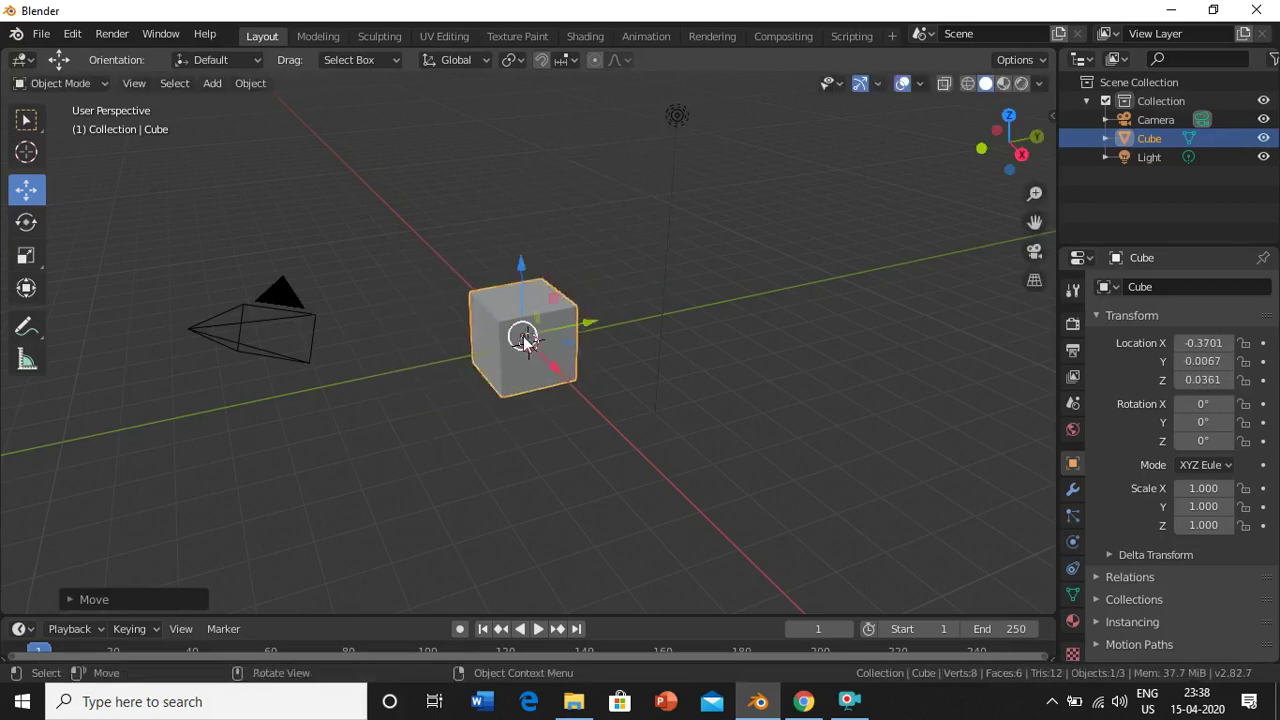
# - Rotate the cube with the Rotate tool to about X -34°, Y 524°, Z 324°
pyautogui.click(33, 234)
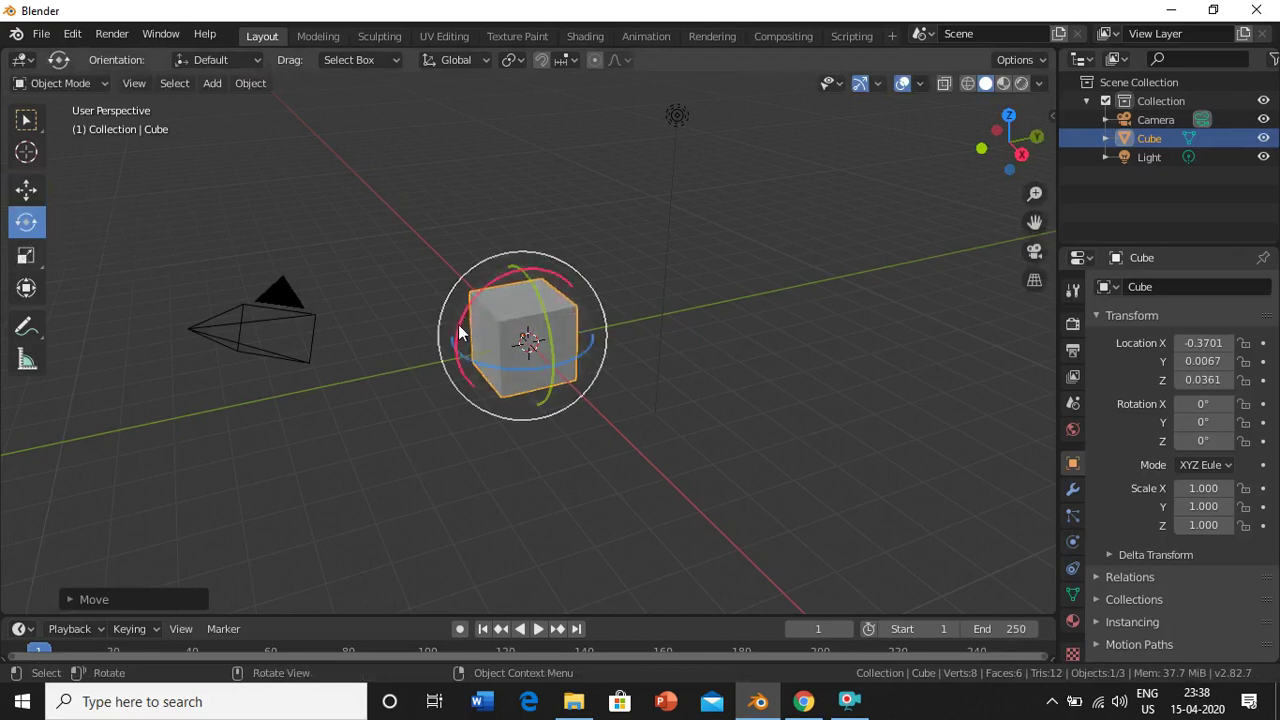
pyautogui.moveTo(459, 328); pyautogui.dragTo(487, 329)
pyautogui.moveTo(530, 287); pyautogui.dragTo(531, 328)
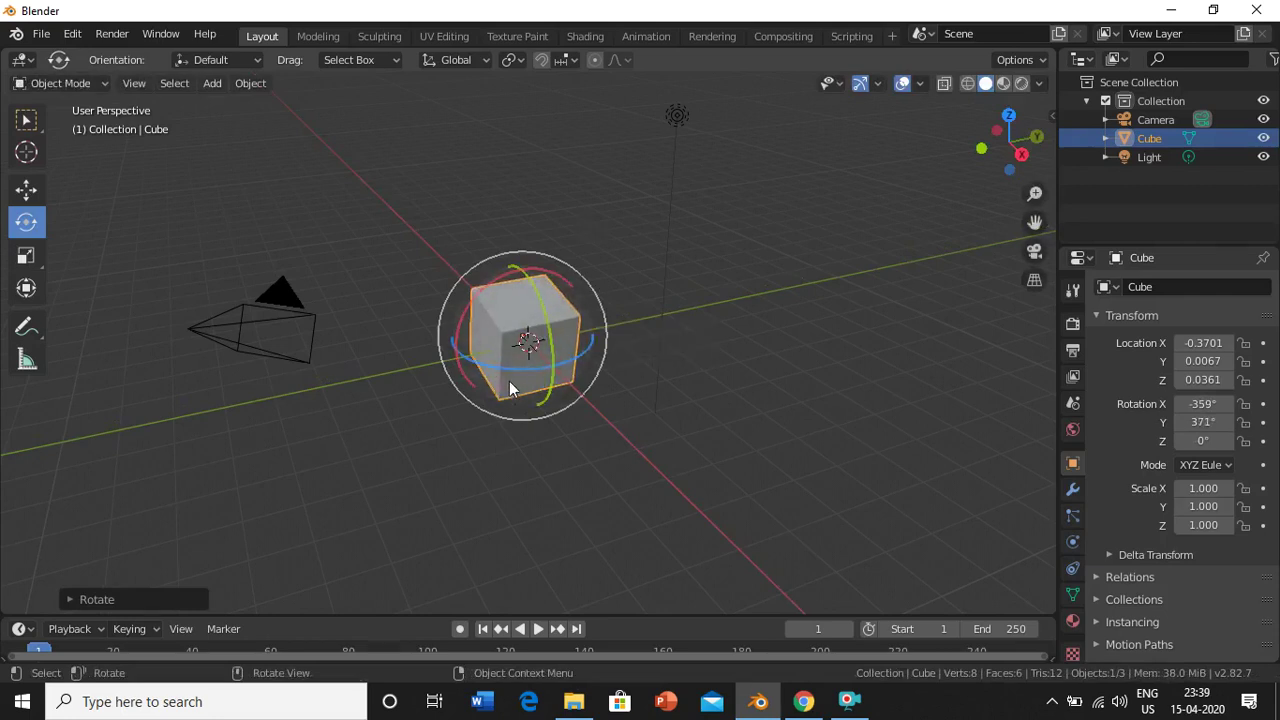
pyautogui.moveTo(491, 345); pyautogui.dragTo(550, 585)
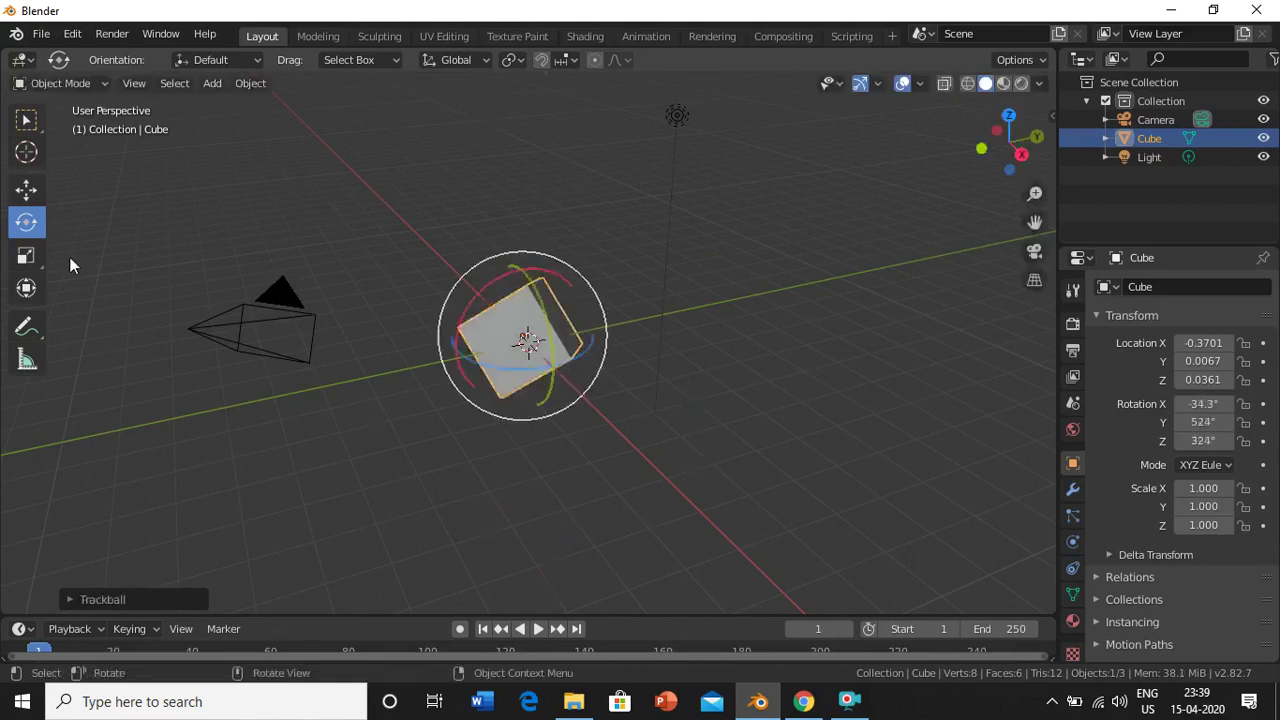
# - Enlarge the cube with the Scale tool to about 1.15 × 1.07 × 1.06, then return to the Select Box tool
pyautogui.click(27, 257)
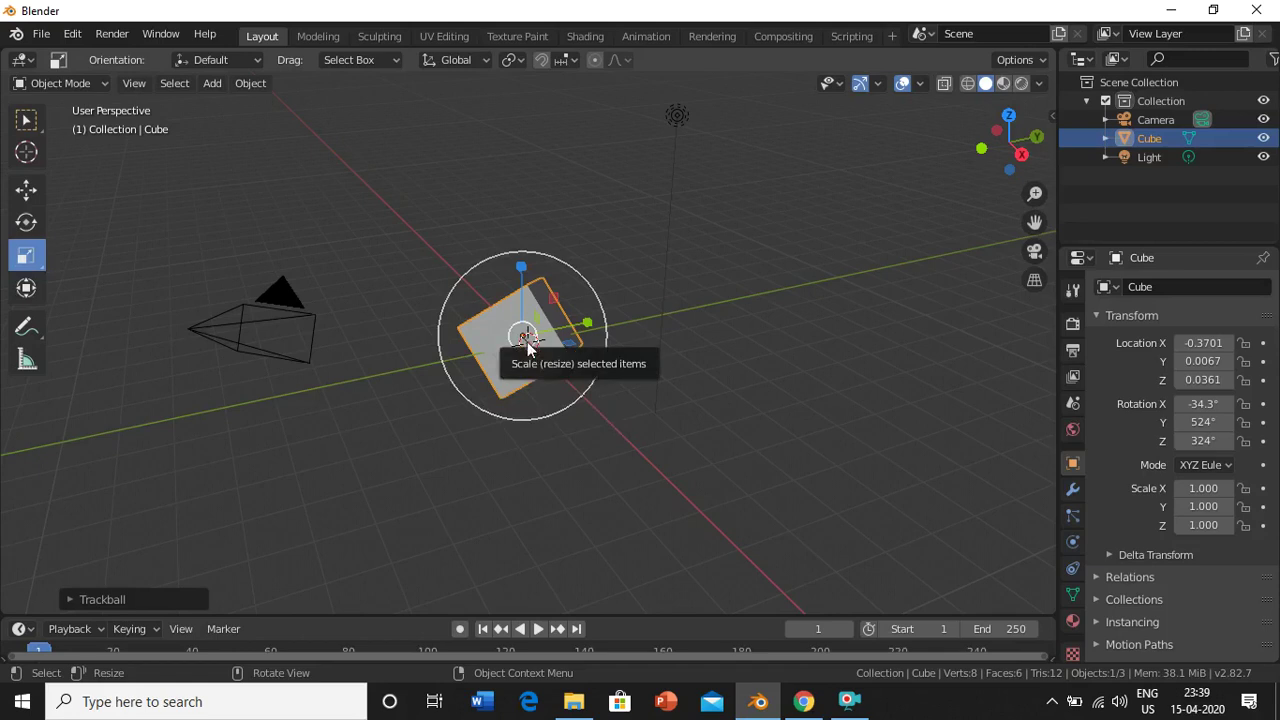
pyautogui.moveTo(527, 345)
pyautogui.mouseDown()
pyautogui.moveTo(583, 389)
pyautogui.moveTo(527, 338)
pyautogui.moveTo(528, 349)
pyautogui.moveTo(584, 322)
pyautogui.moveTo(538, 334)
pyautogui.moveTo(520, 295)
pyautogui.moveTo(525, 332)
pyautogui.moveTo(492, 340)
pyautogui.moveTo(521, 342)
pyautogui.moveTo(477, 351)
pyautogui.moveTo(519, 355)
pyautogui.mouseUp()
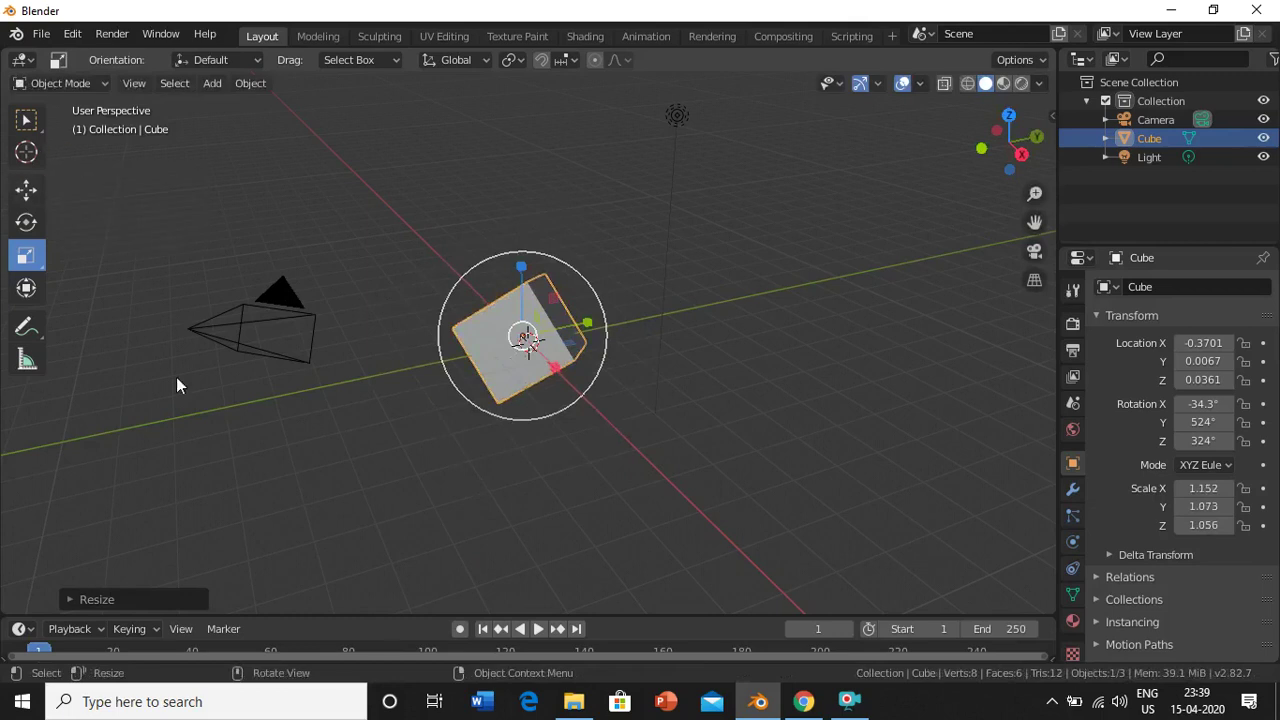
pyautogui.click(32, 123)
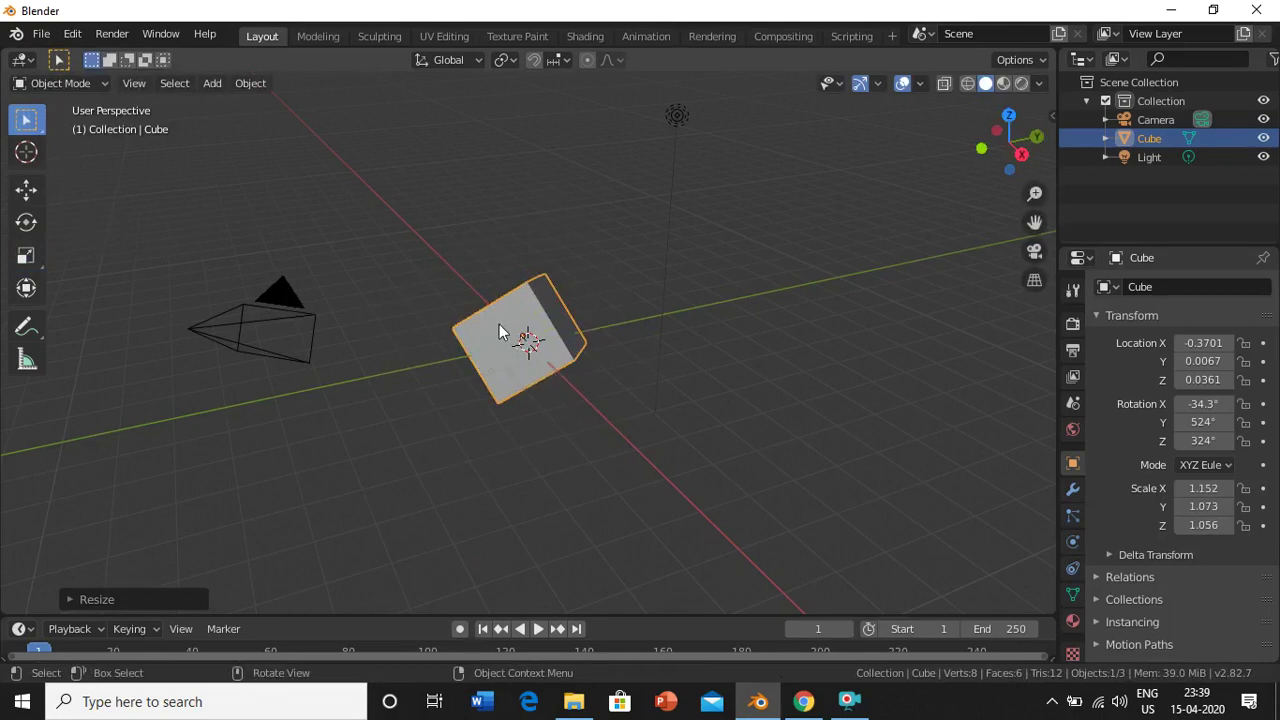
# - Grab the cube freely and then along the global X axis, placing it at about X -0.20, Y 0.17, Z -0.09 m
pyautogui.press('g')
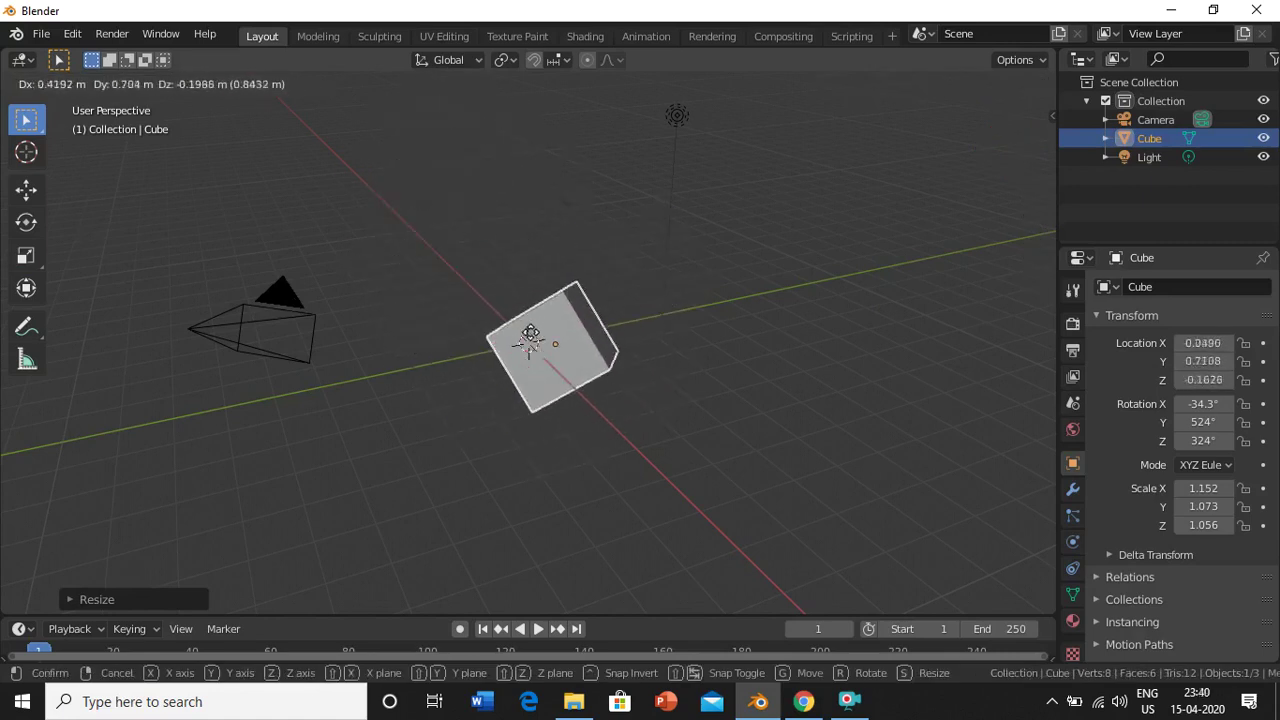
pyautogui.click(508, 337)
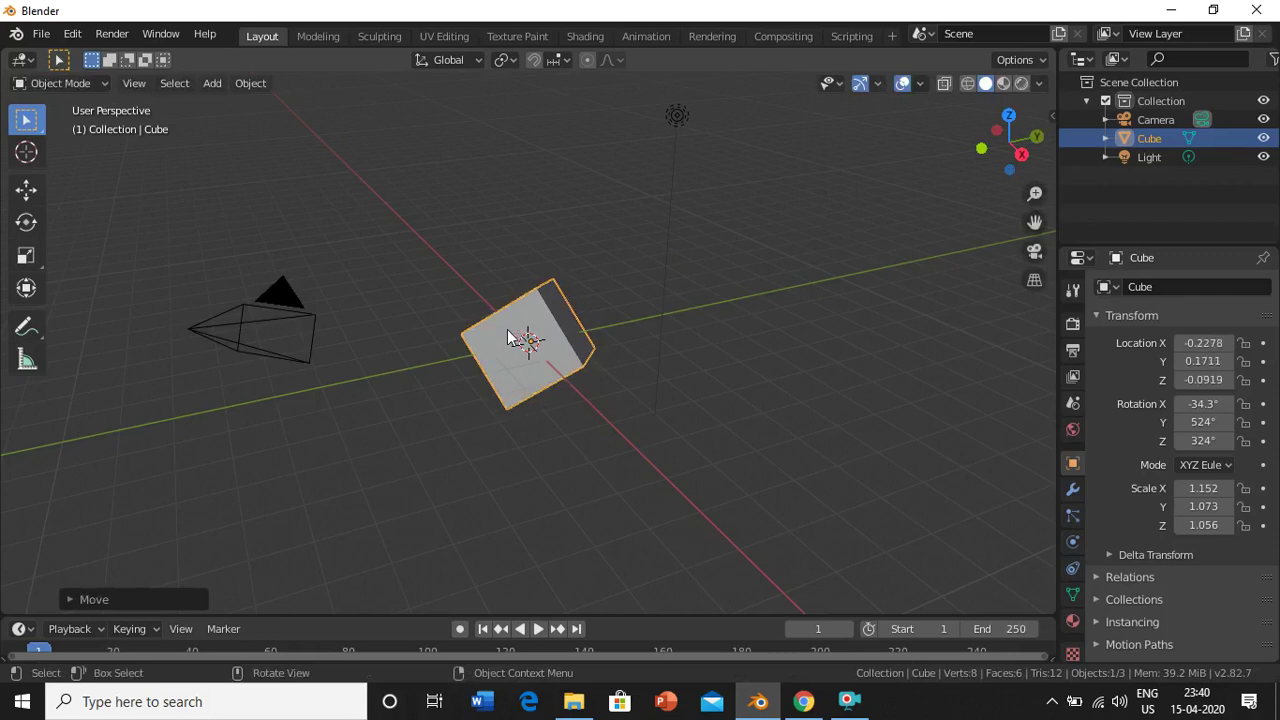
pyautogui.press('g')
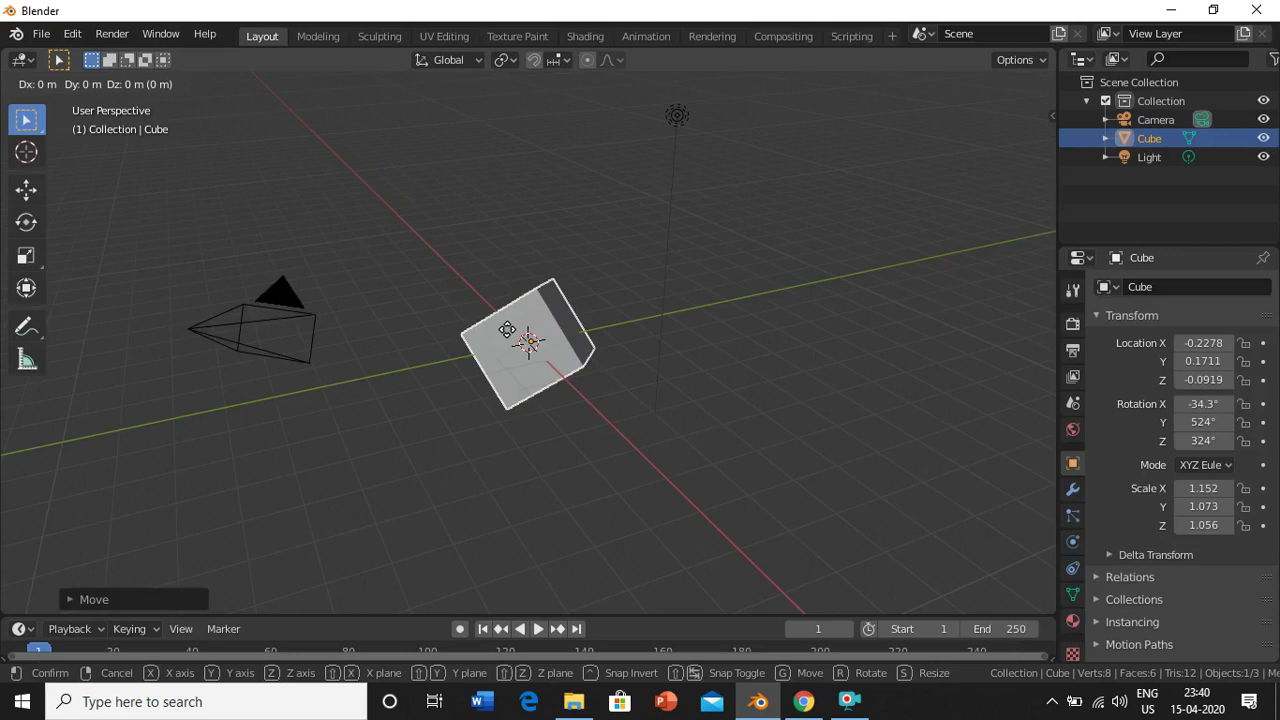
pyautogui.press('x')
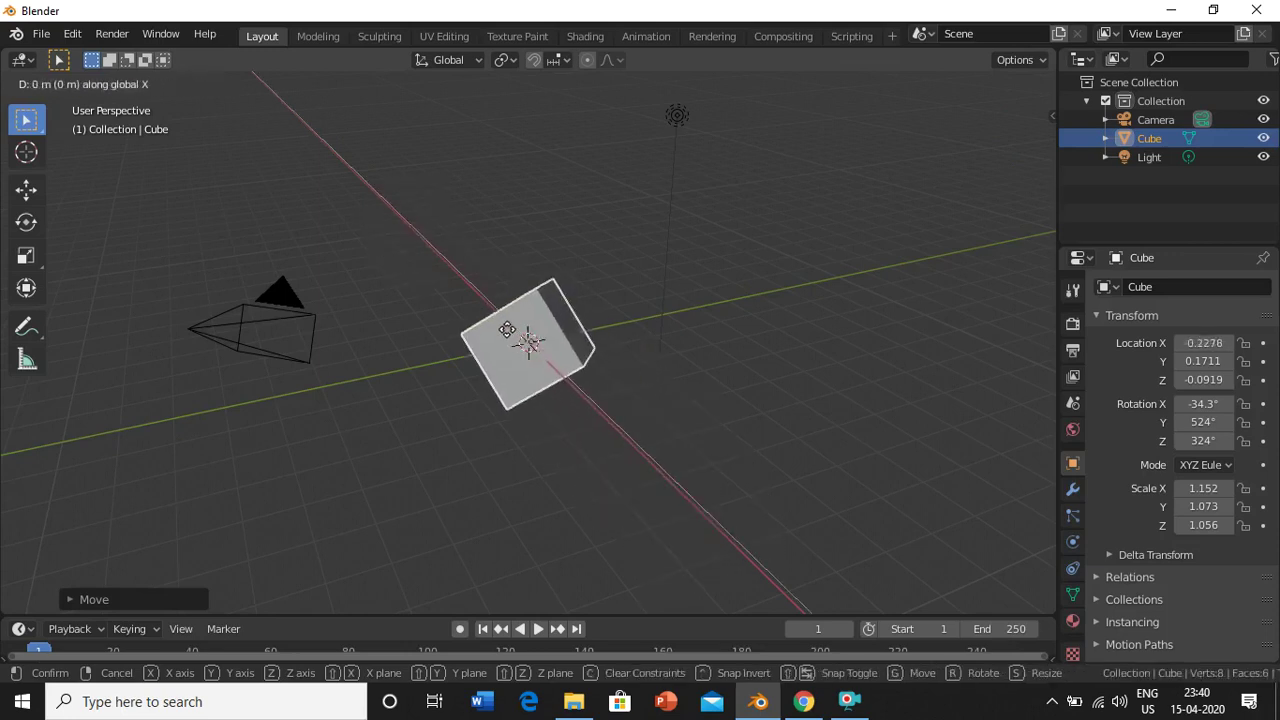
pyautogui.click(507, 331)
# - Move the cube along the global Y axis by about -1.55 m
pyautogui.press('g')
pyautogui.press('y')
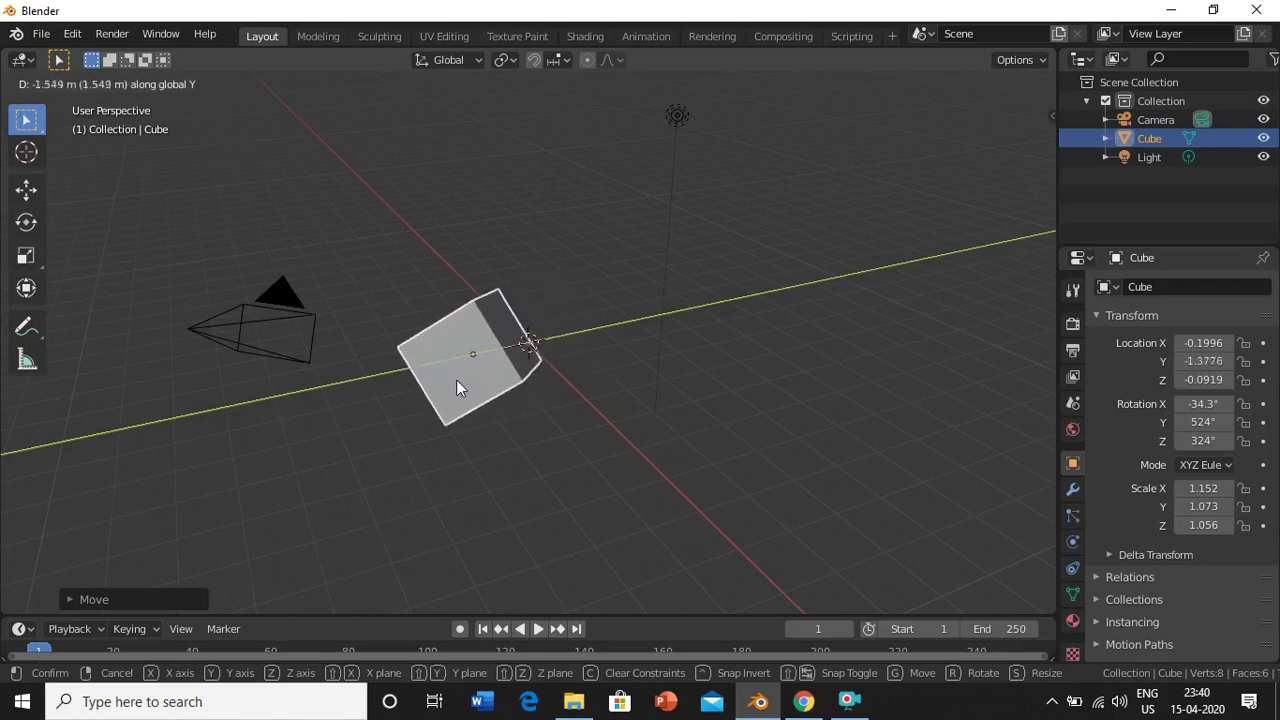
pyautogui.click(456, 381)
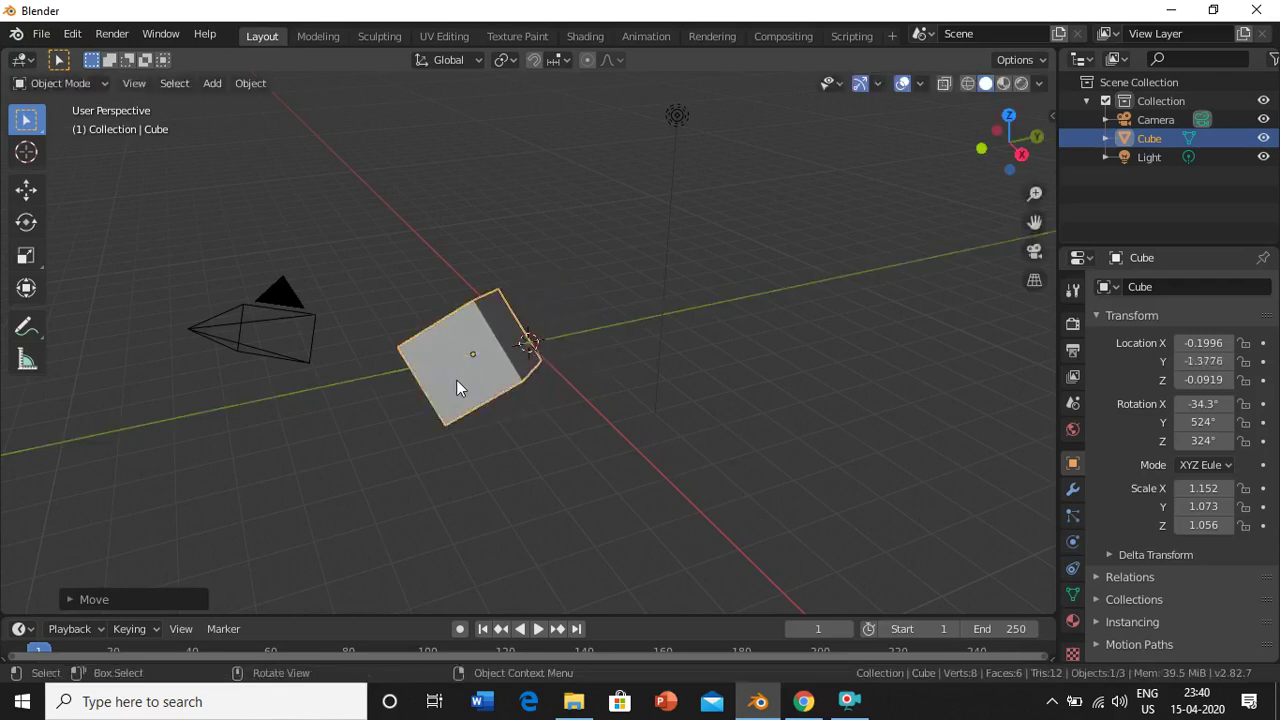
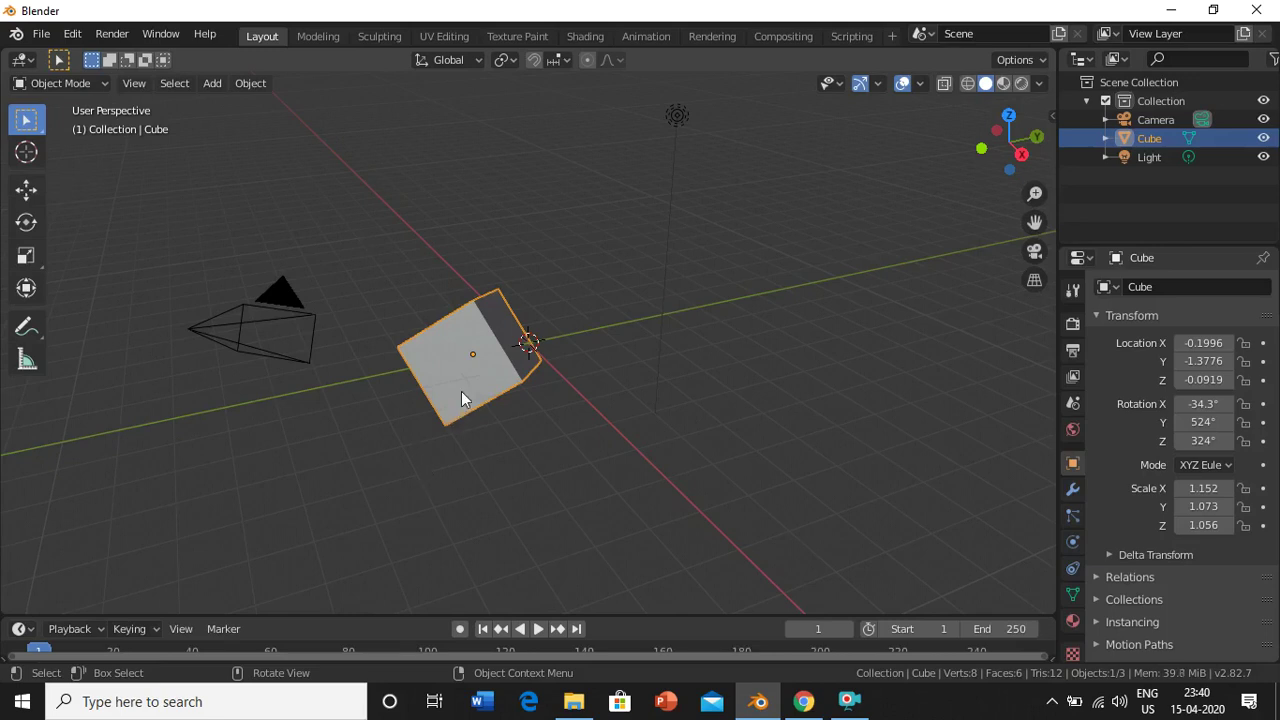
# - Rotate the cube about the global Y axis by about 1039°
pyautogui.press('r')
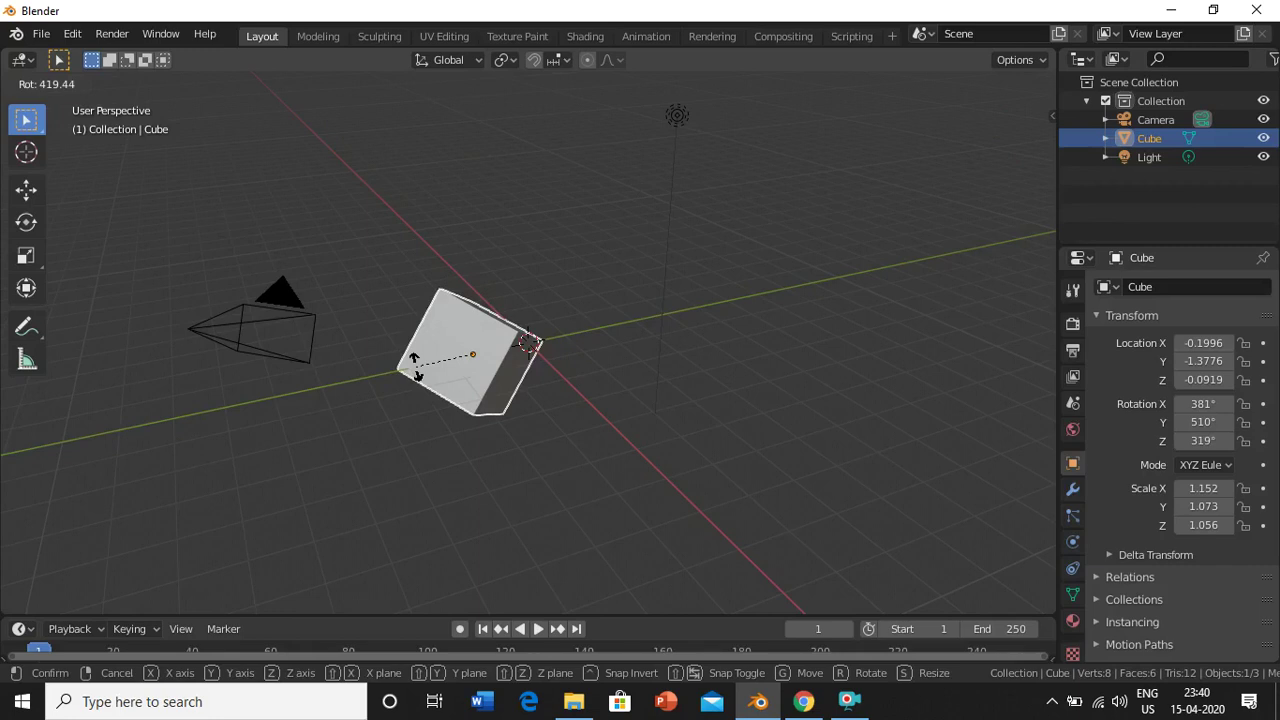
pyautogui.press('y')
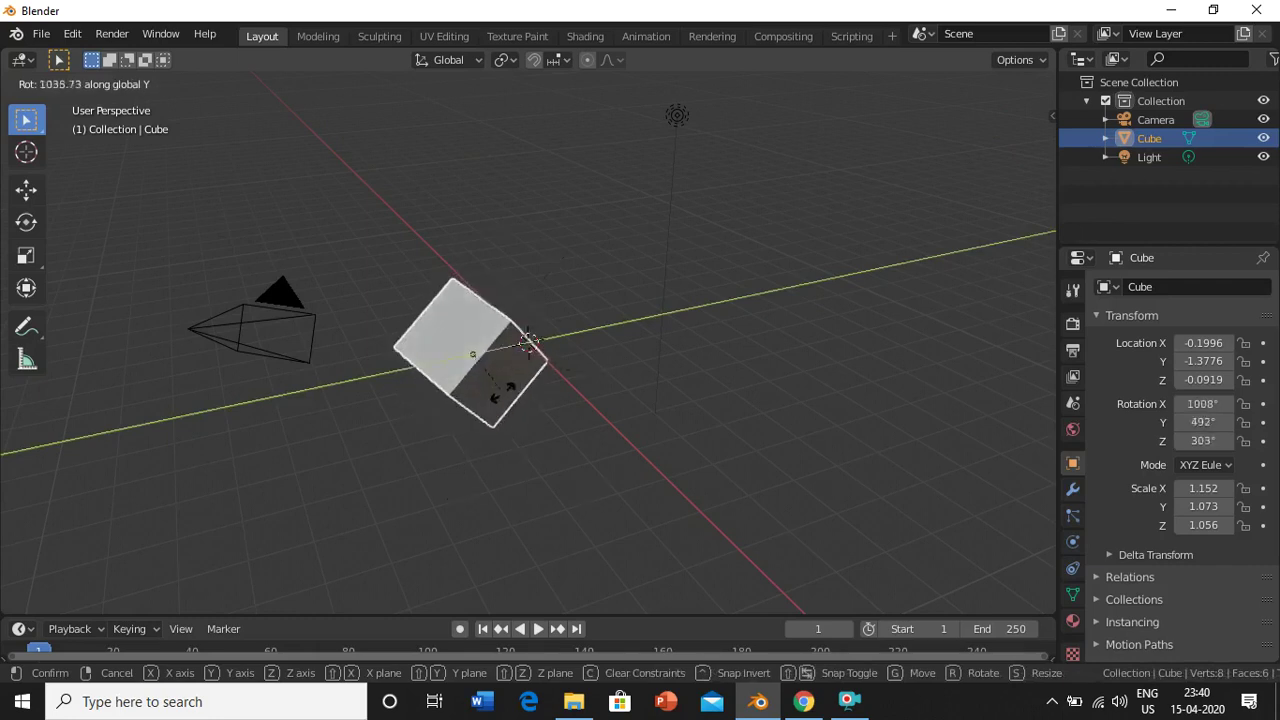
pyautogui.click(503, 400)
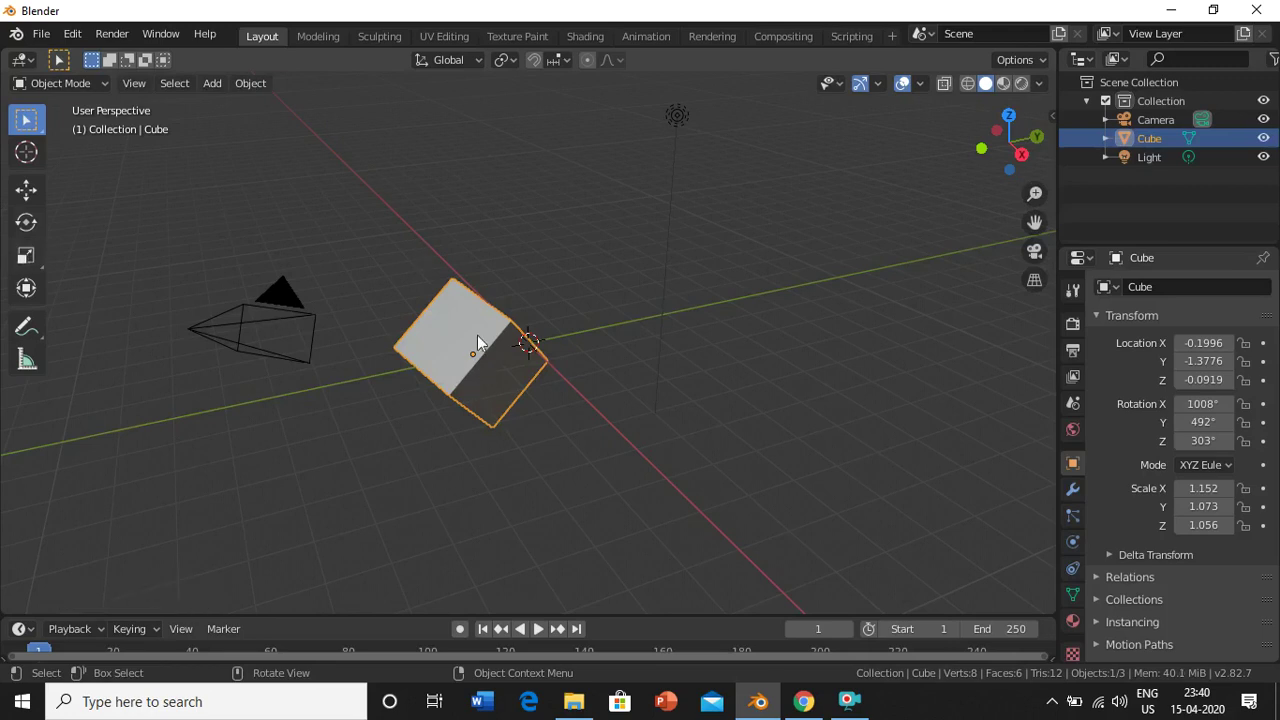
# - Scale the cube uniformly by about 1.34 and then along global Z, reaching scale values of about 1.77, 1.60 and 1.44
pyautogui.press('s')
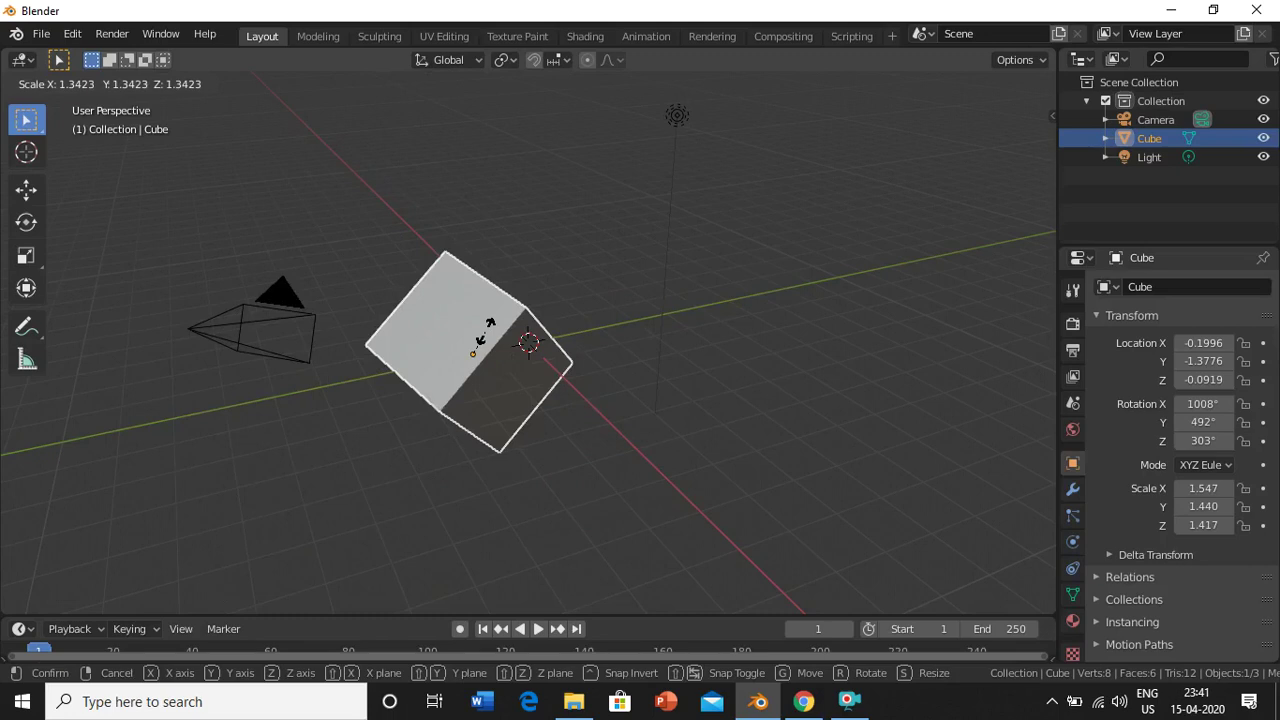
pyautogui.click(485, 333)
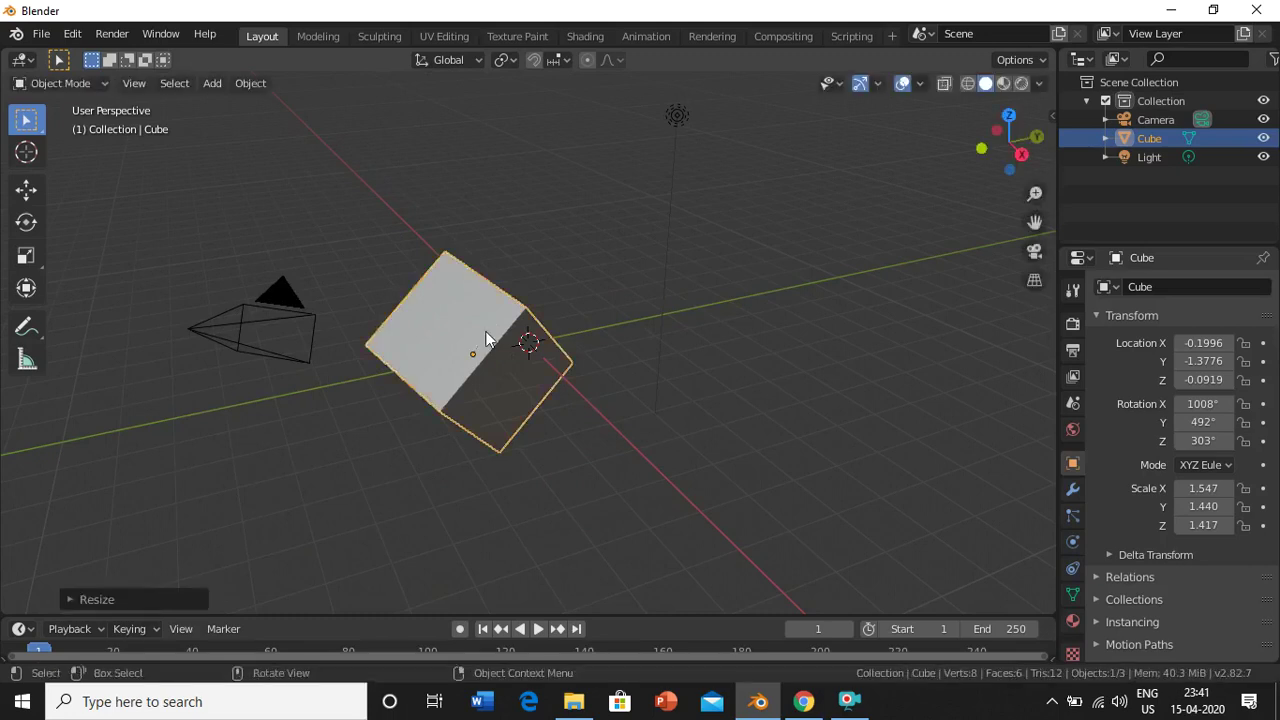
pyautogui.press('s')
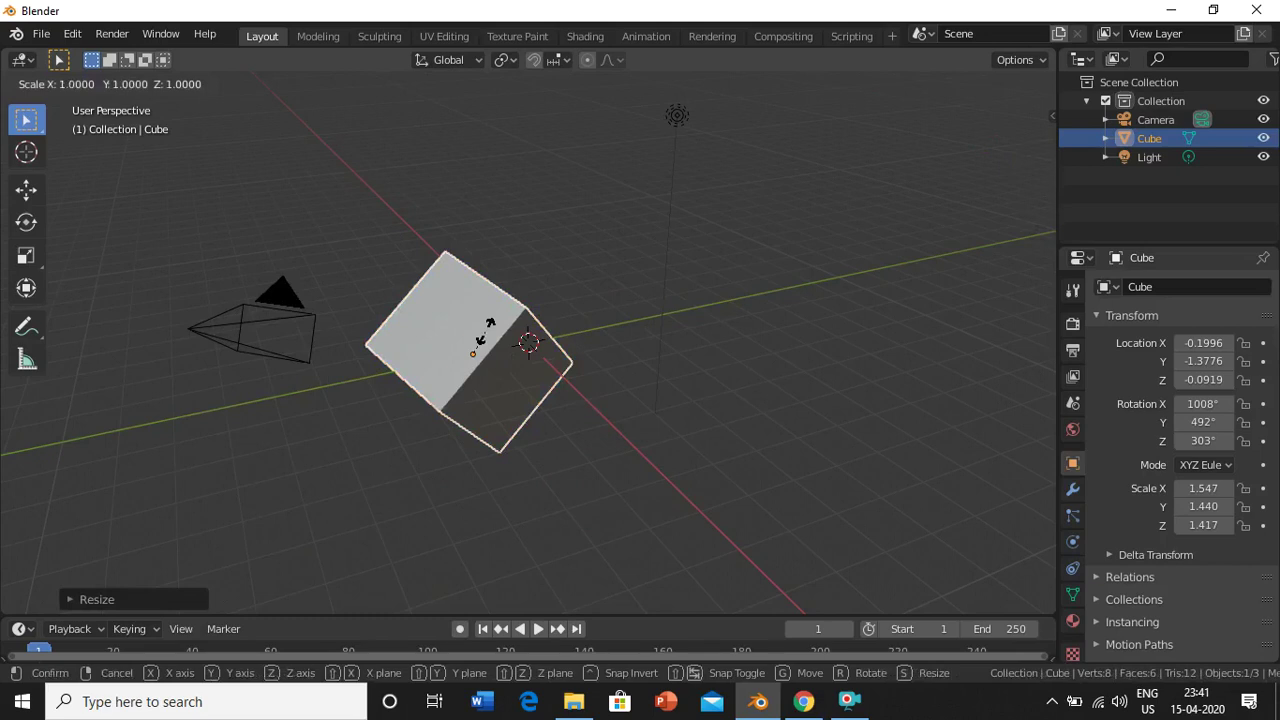
pyautogui.press('z')
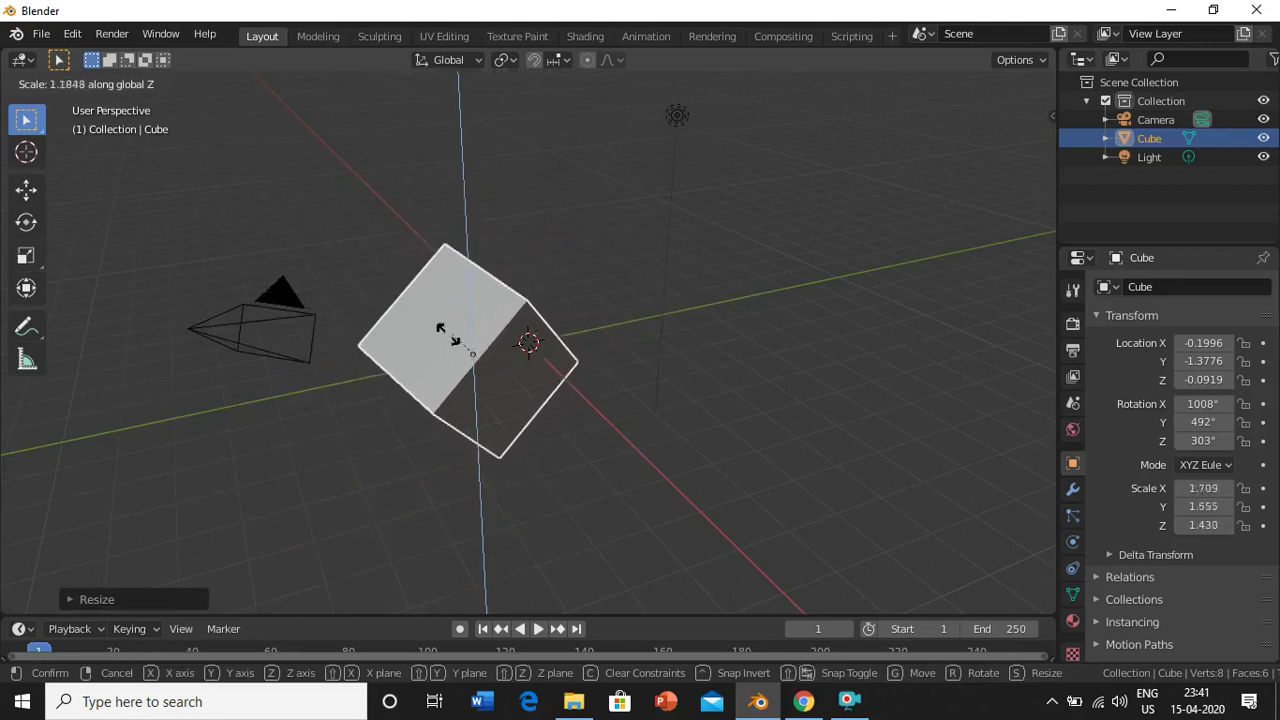
pyautogui.click(447, 342)
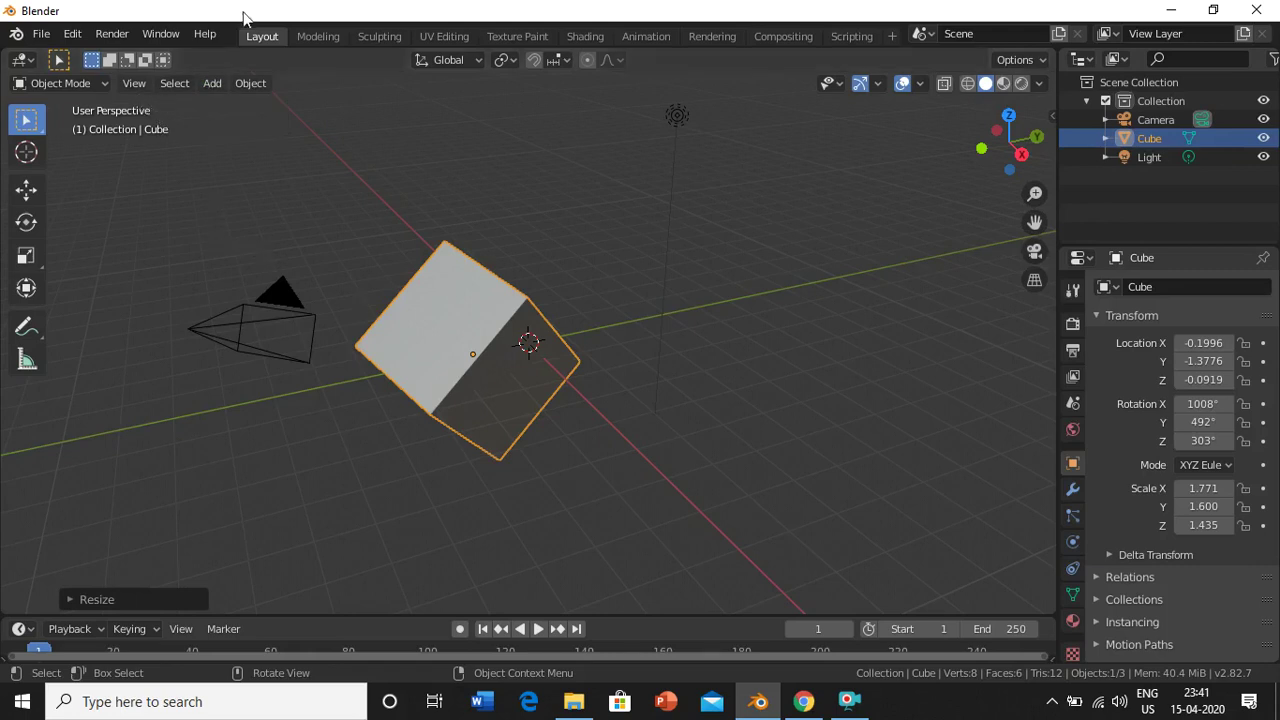
# - Add a UV Sphere mesh at the 3D cursor in the scene's origin
pyautogui.click(212, 84)
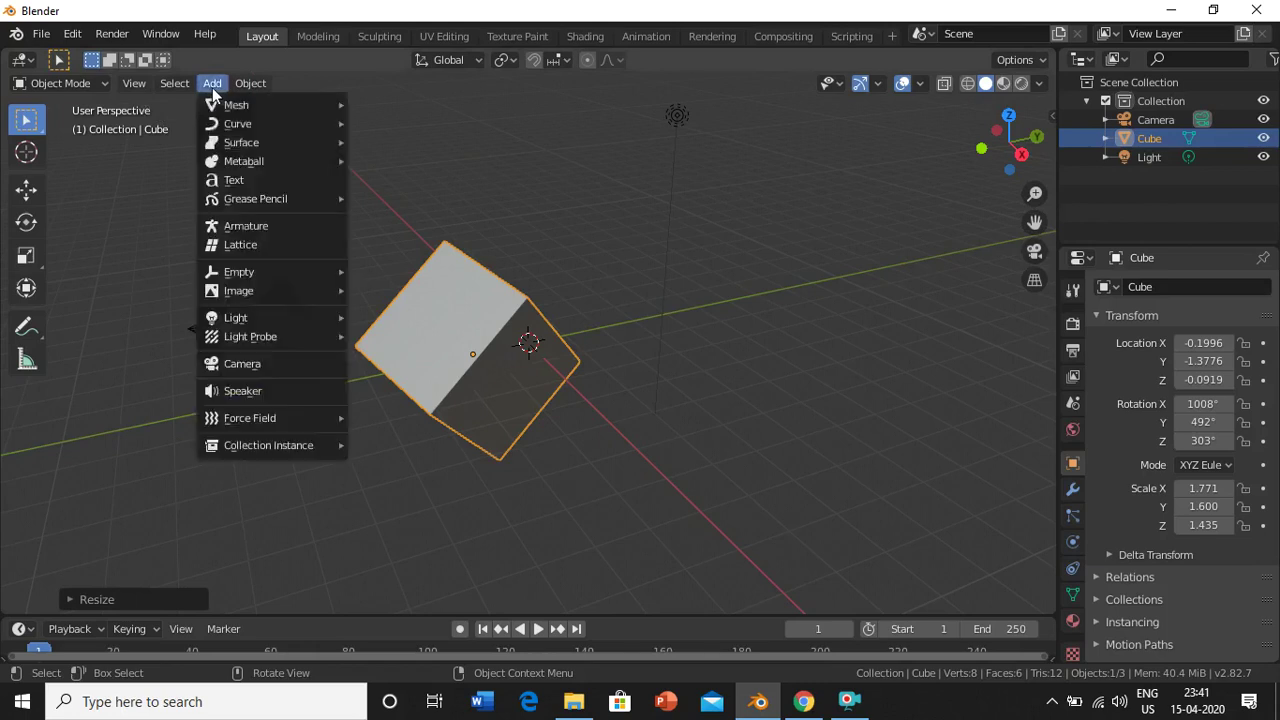
pyautogui.moveTo(233, 110)
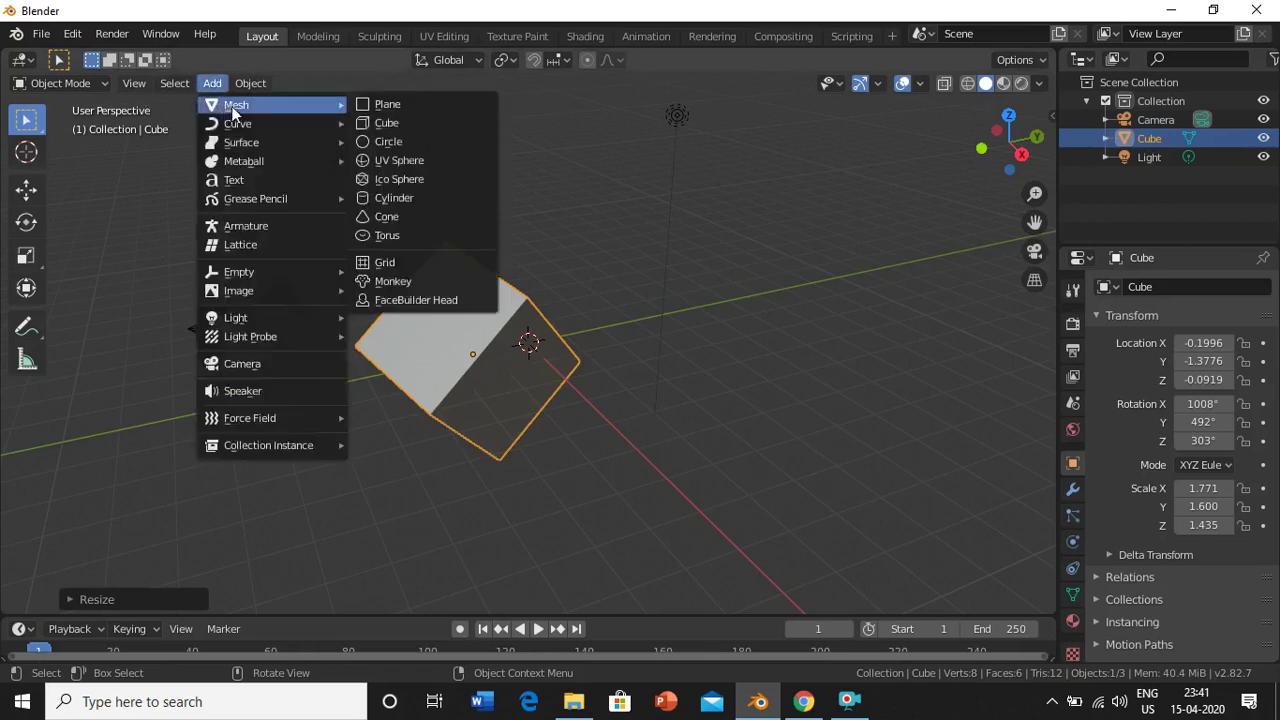
pyautogui.click(426, 162)
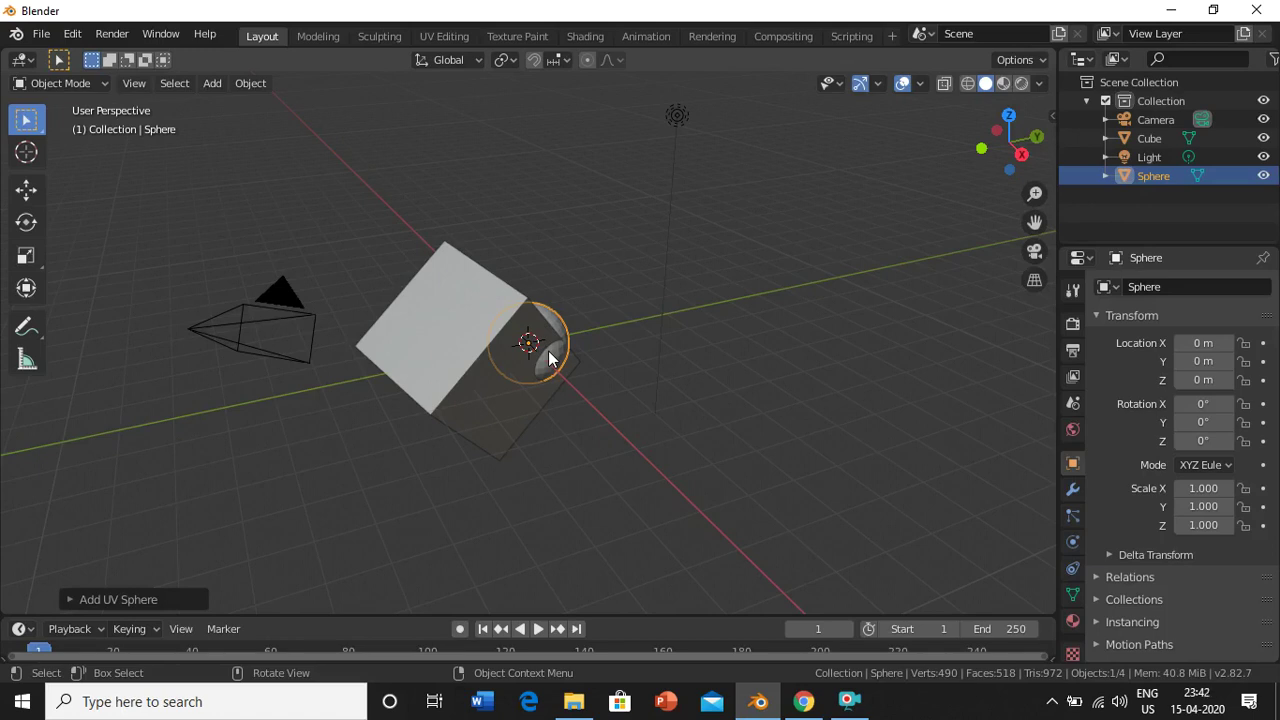
# - Undo adding the sphere at the origin and add a UV Sphere with the 3D cursor placed at about X 1.84, Y 3.14, Z -0.83 m
pyautogui.hotkey('ctrl', 'z')
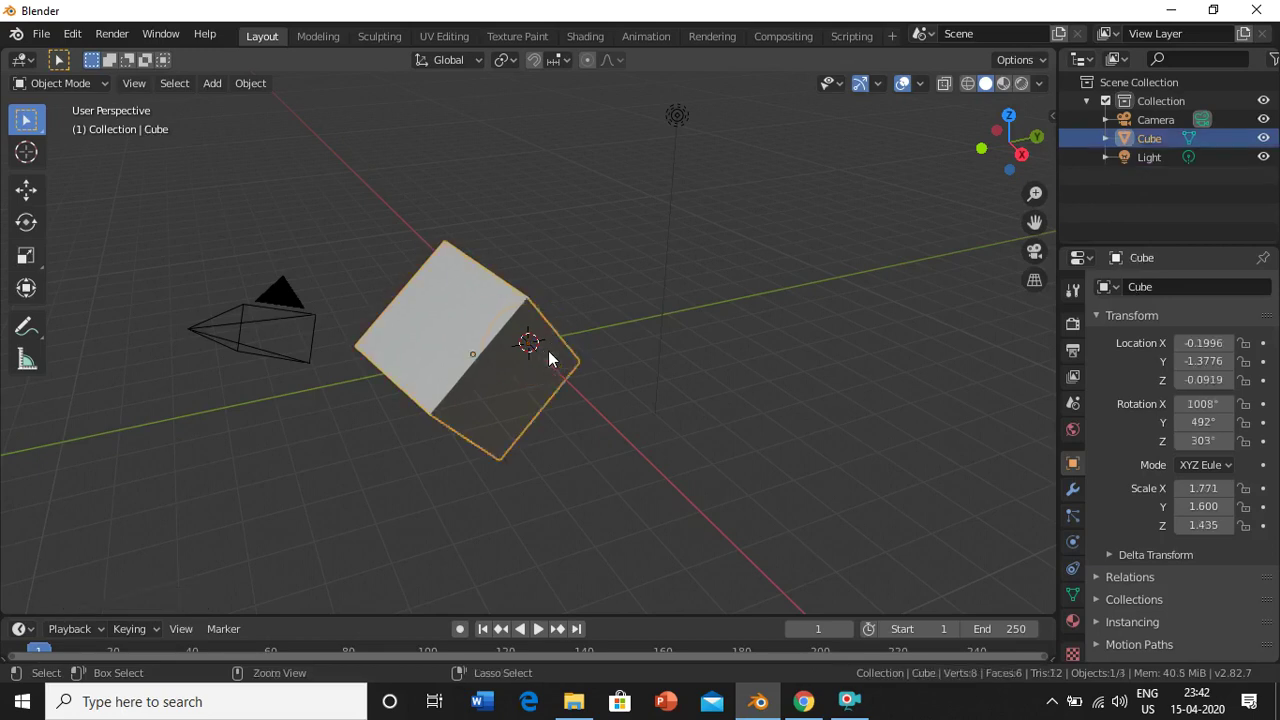
pyautogui.click(27, 155)
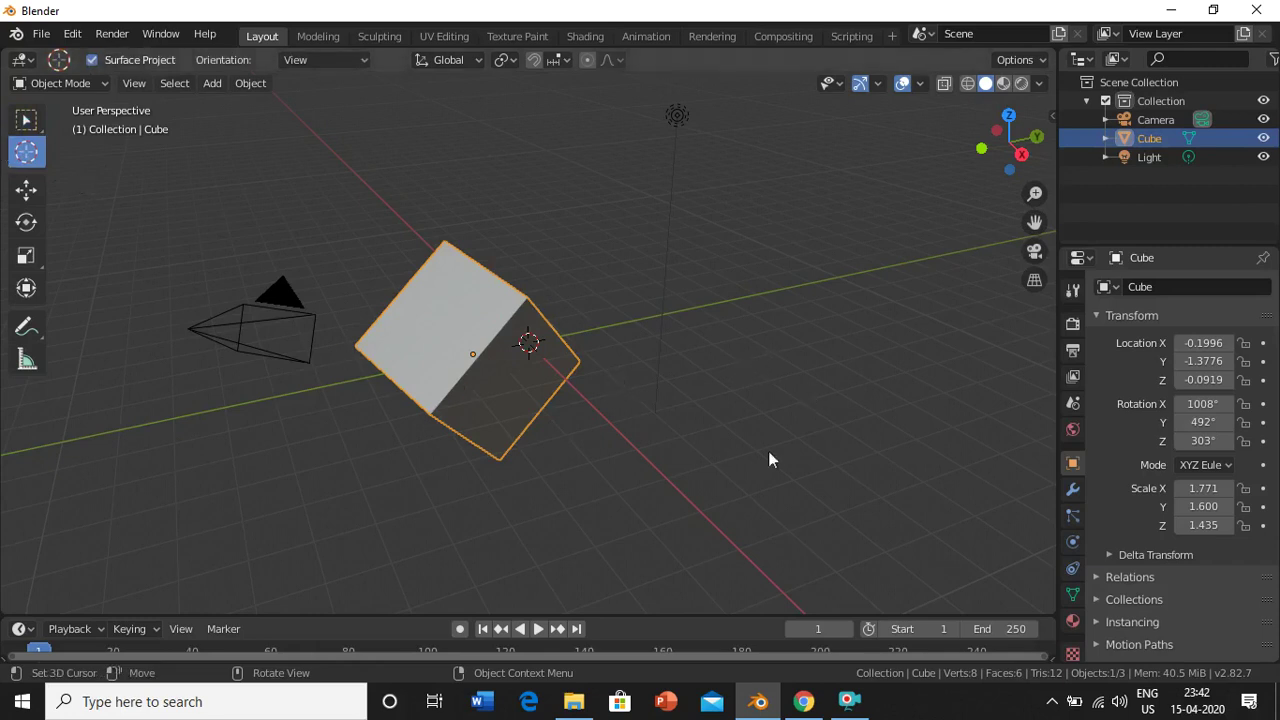
pyautogui.click(677, 380)
pyautogui.click(206, 85)
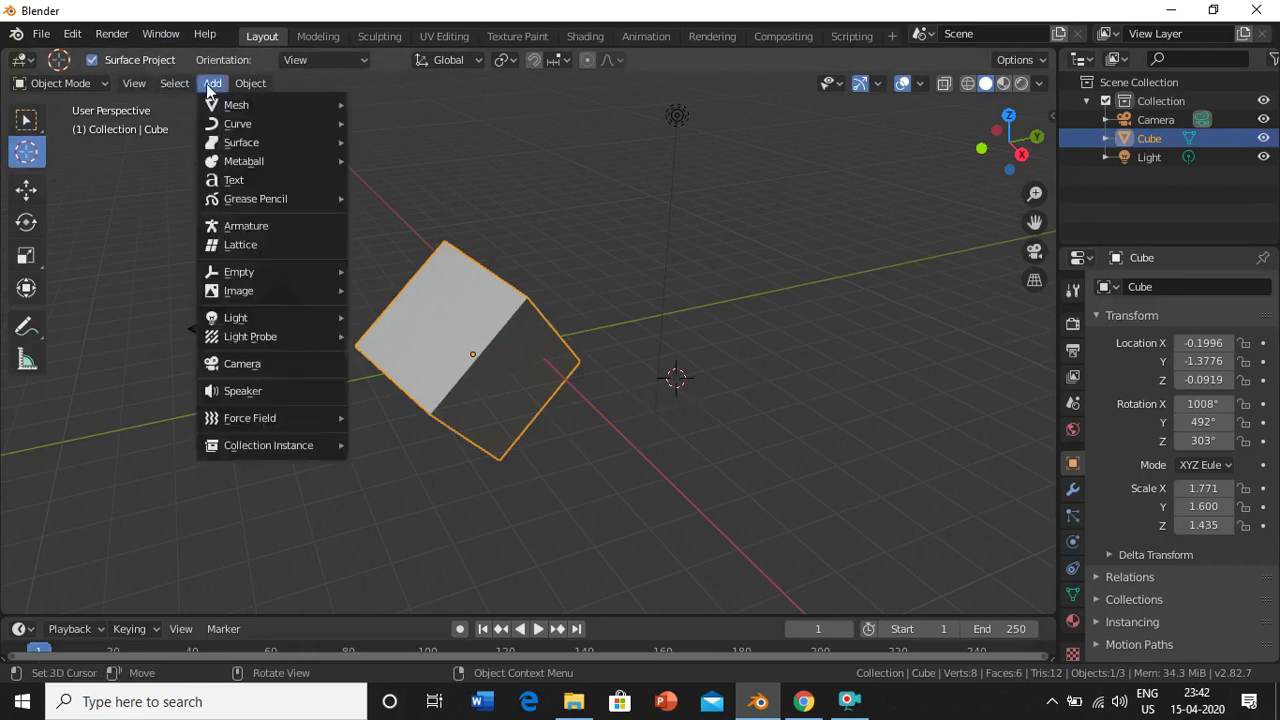
pyautogui.moveTo(280, 105)
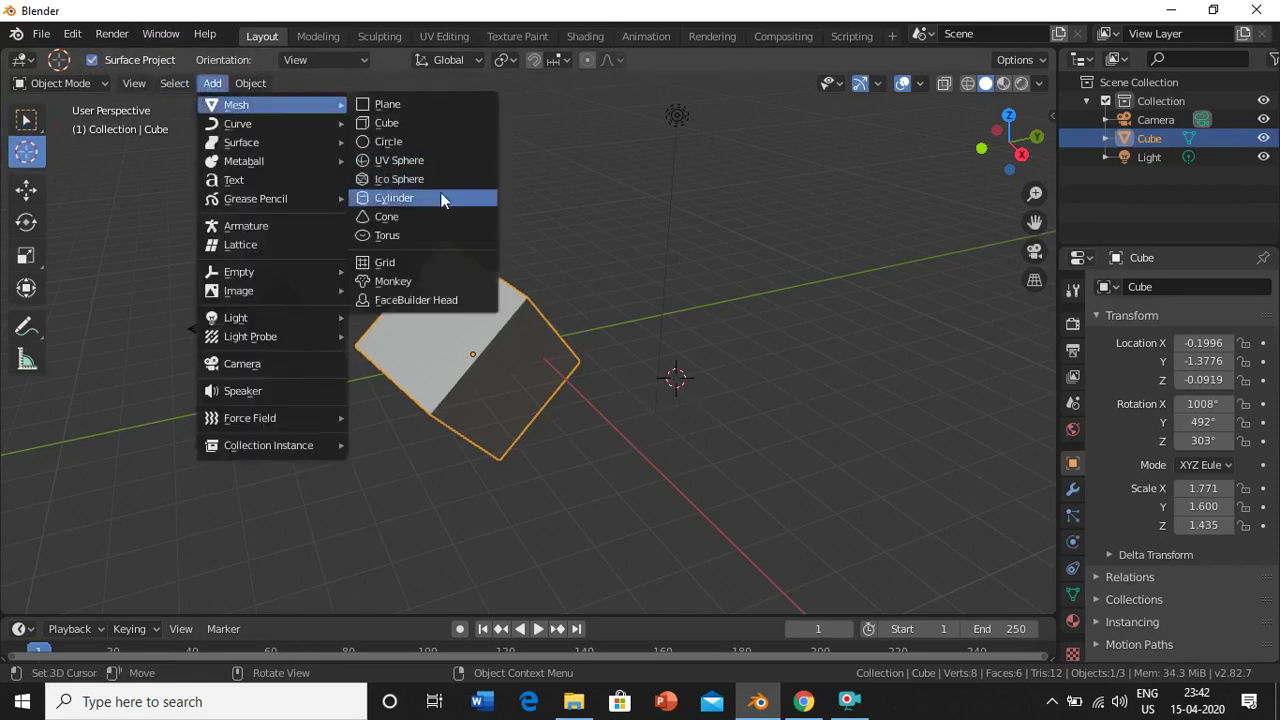
pyautogui.click(438, 161)
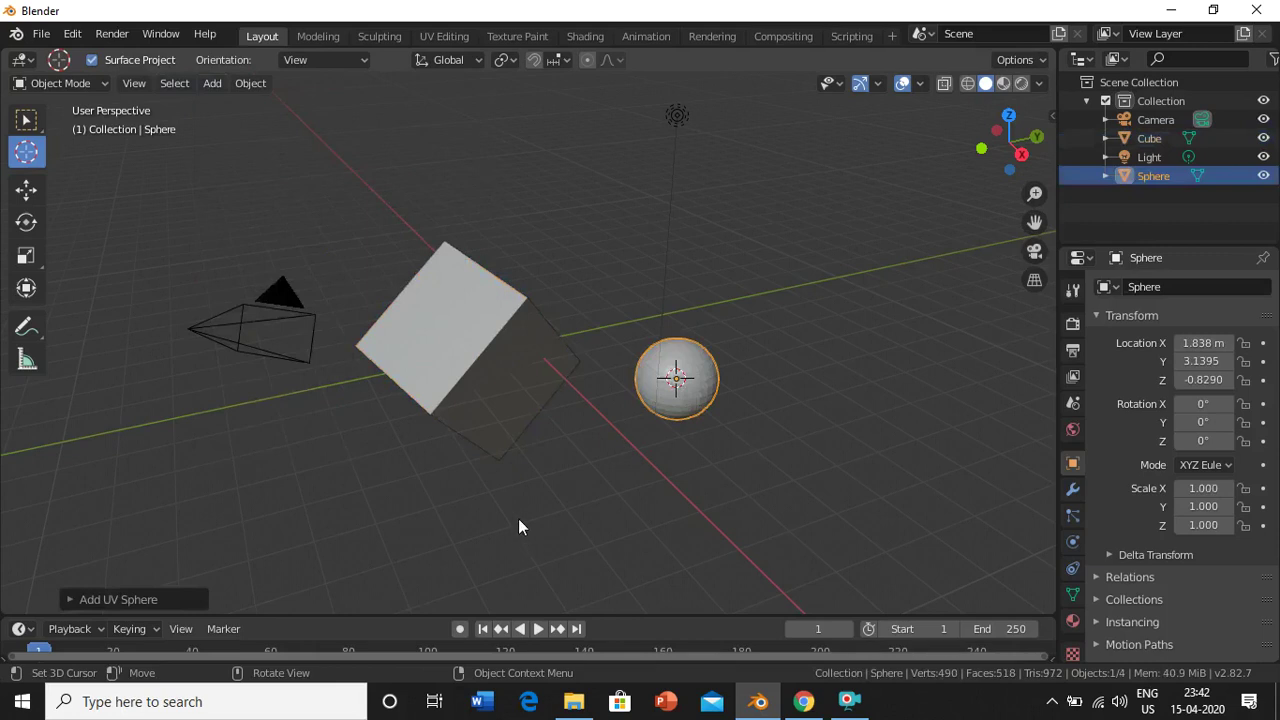
# - Place the 3D cursor at about X -0.48, Y -4.31, Z -2.62 m and add a Cylinder mesh there
pyautogui.keyDown('shift'); pyautogui.rightClick(331, 475); pyautogui.keyUp('shift')
pyautogui.keyDown('shift'); pyautogui.rightClick(363, 465); pyautogui.keyUp('shift')
pyautogui.hotkey('shift', 'a')
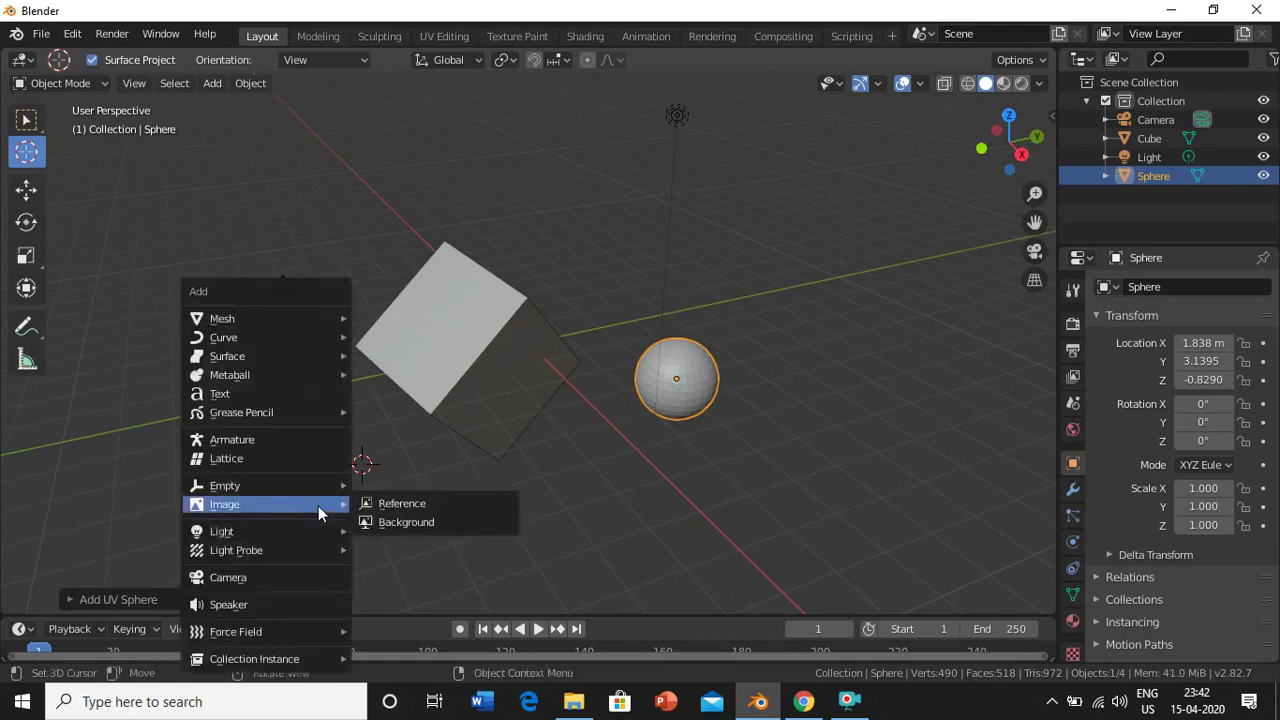
pyautogui.moveTo(309, 318)
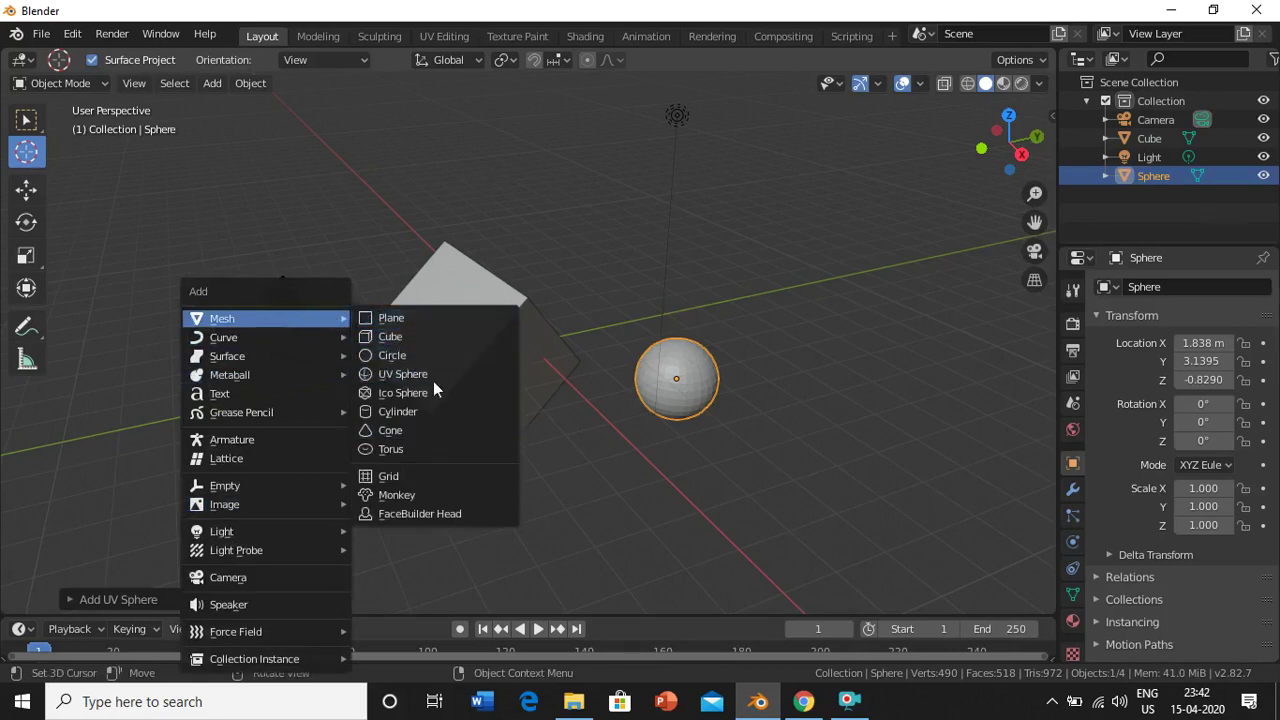
pyautogui.click(423, 413)
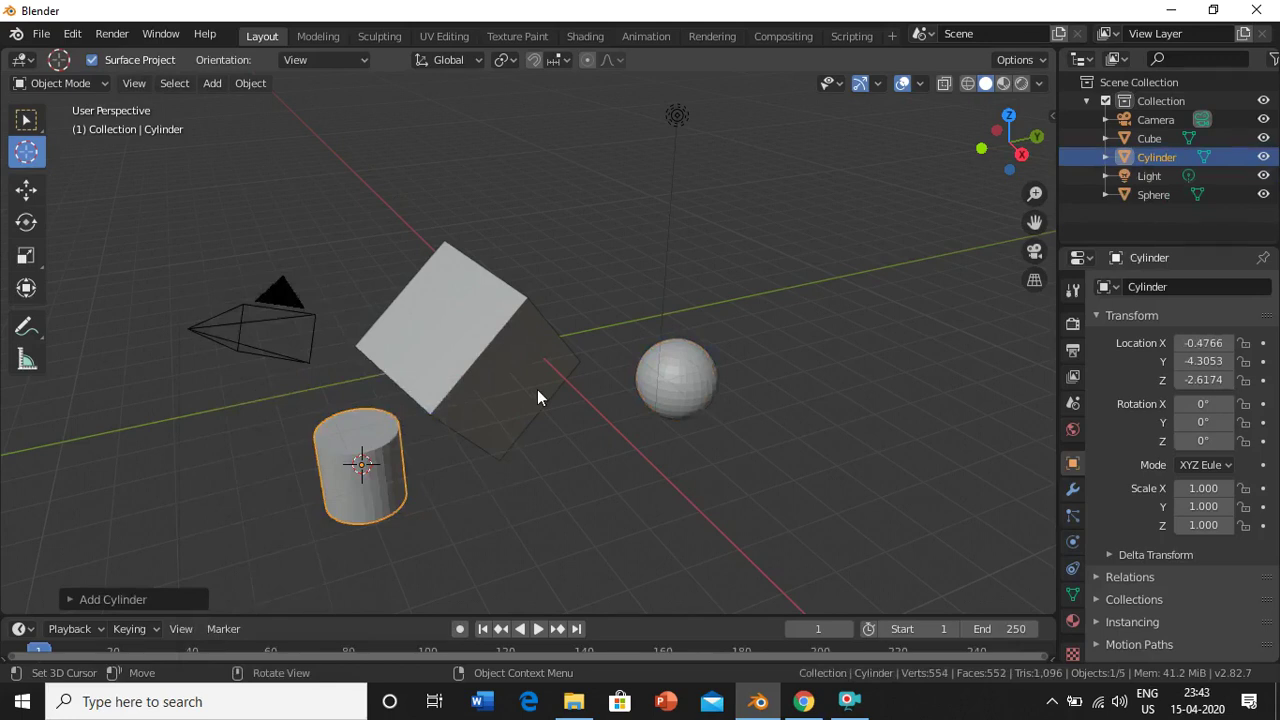
# - Place the 3D cursor on the cube's dark face, near the scene's origin, and delete the cube, cylinder and sphere
pyautogui.click(520, 365)
pyautogui.click(30, 124)
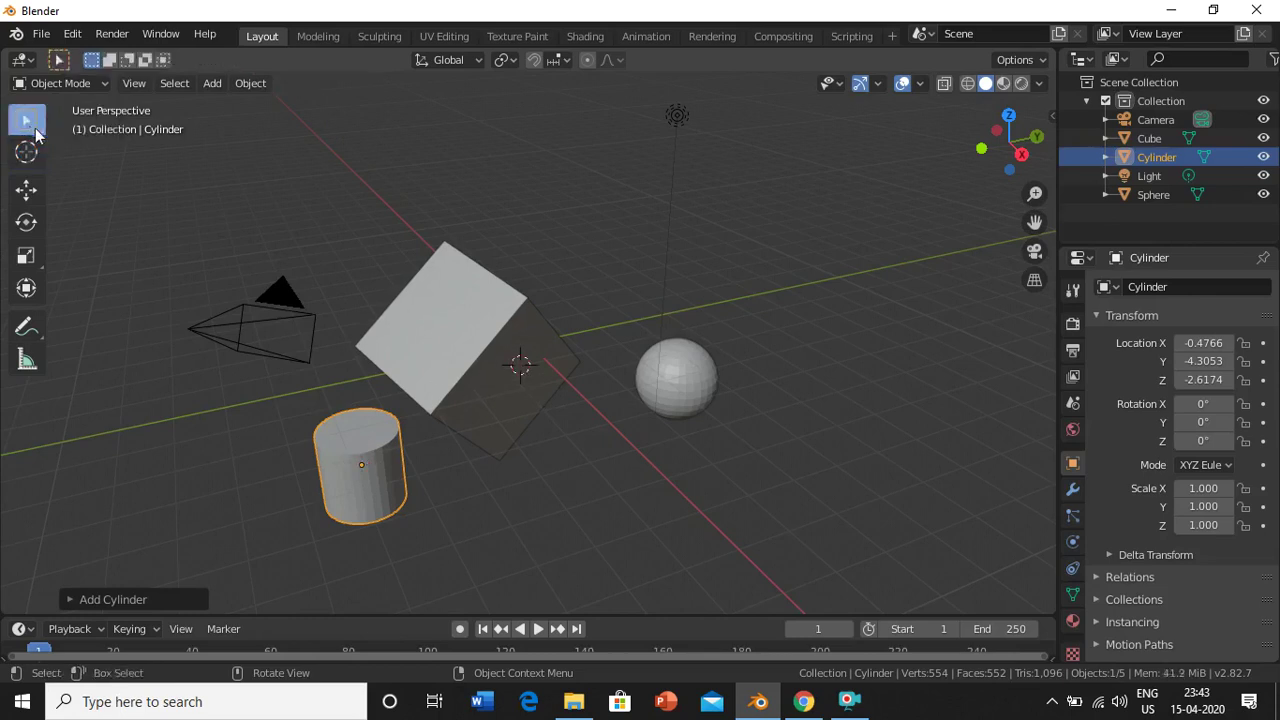
pyautogui.click(420, 345)
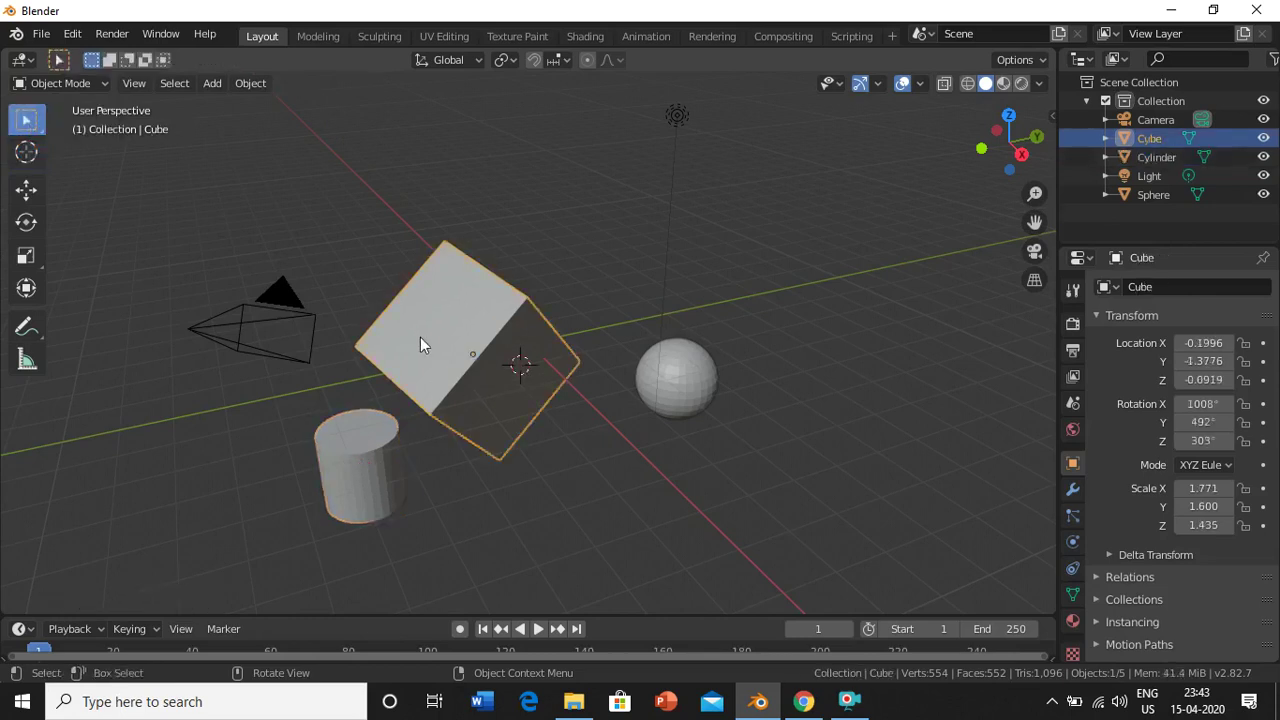
pyautogui.press('Delete')
pyautogui.click(350, 478)
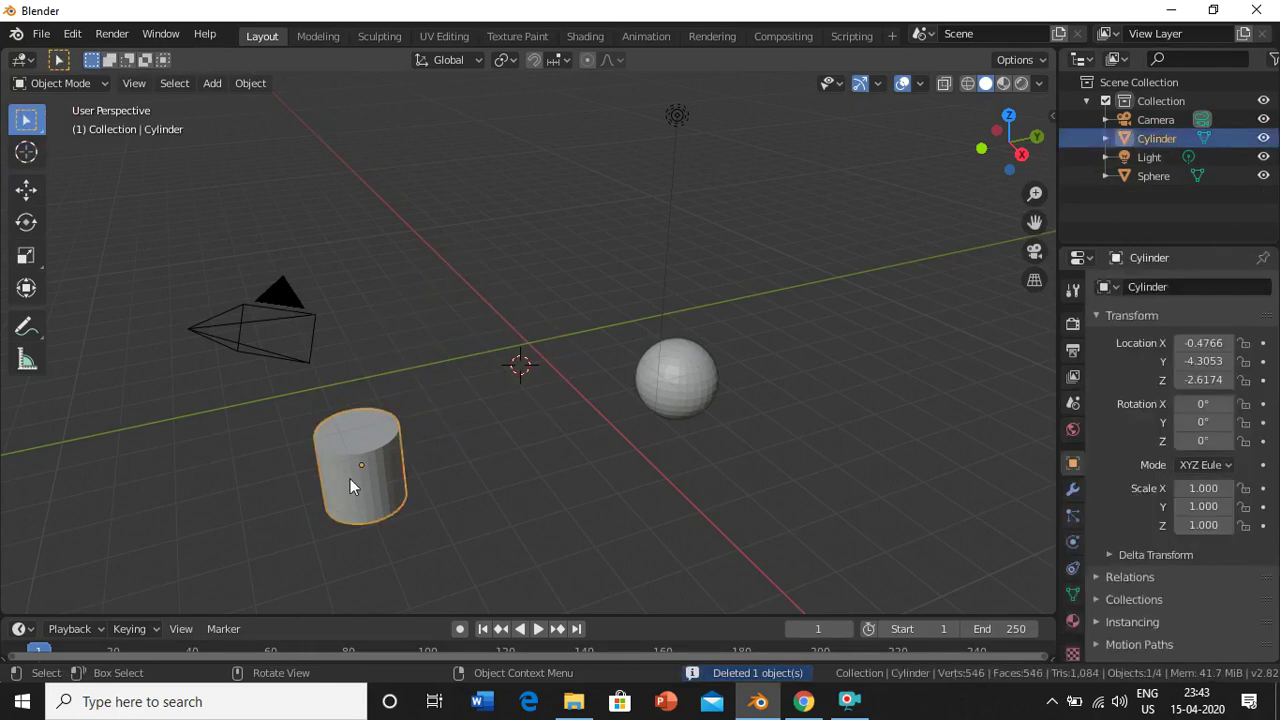
pyautogui.press('Delete')
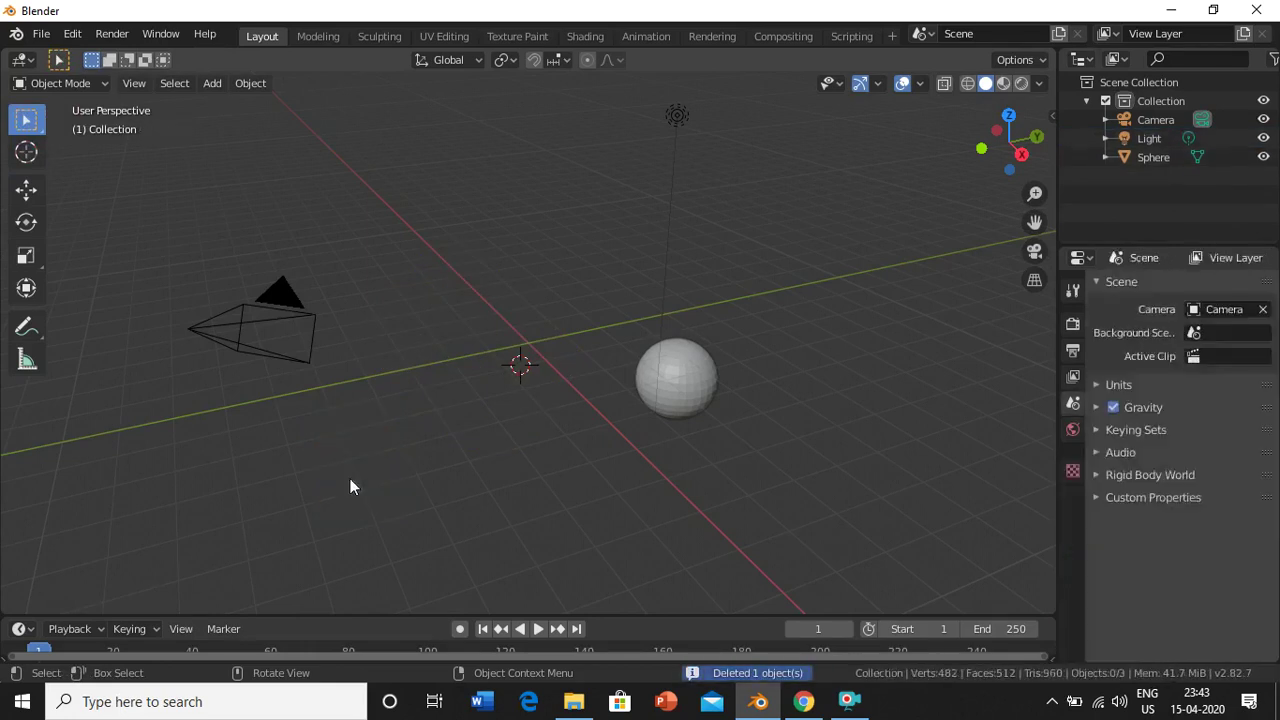
pyautogui.click(692, 378)
pyautogui.press('Delete')
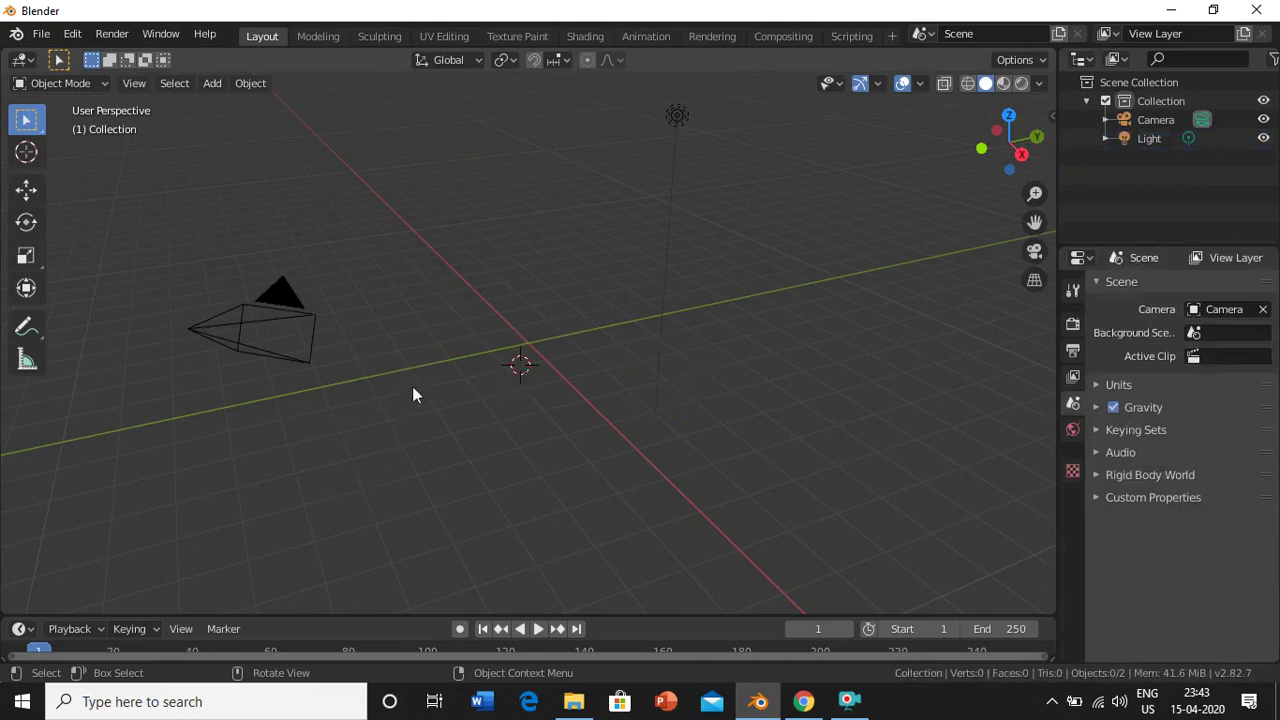
# - Add a Monkey mesh at the 3D cursor, at about X 1.18, Y -0.73, Z 0.13 m
pyautogui.hotkey('shift', 'a')
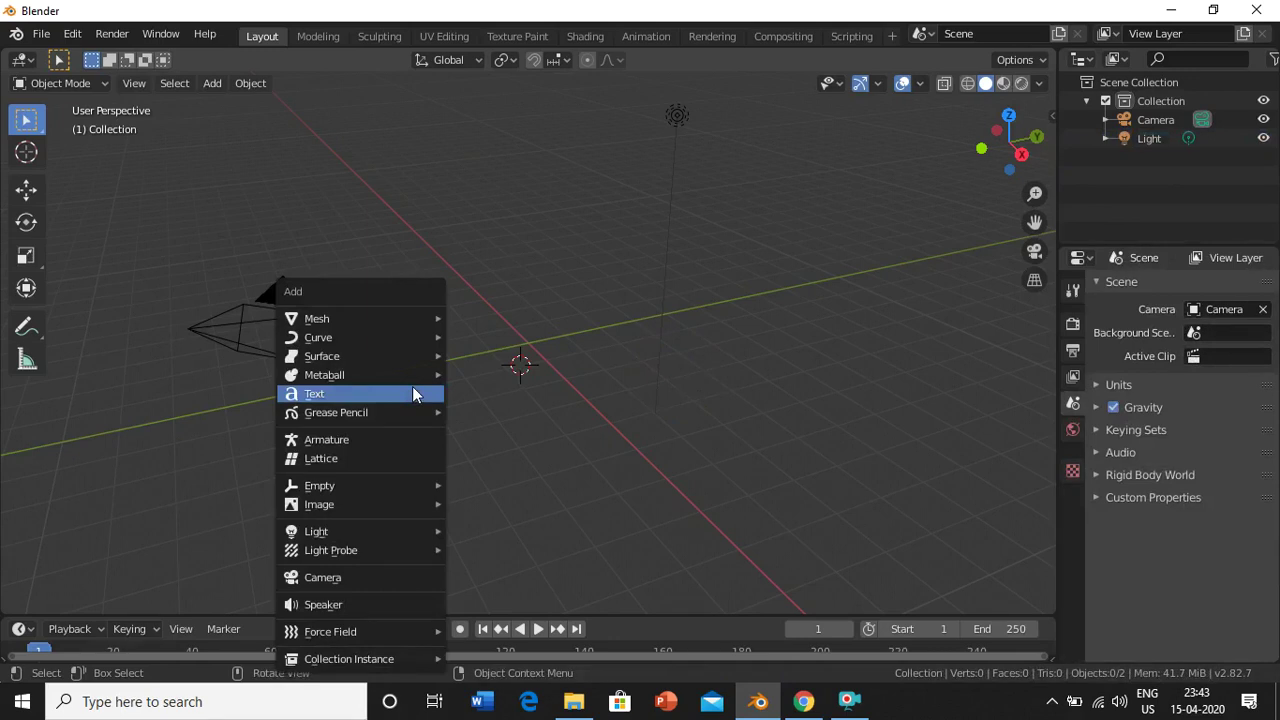
pyautogui.moveTo(414, 318)
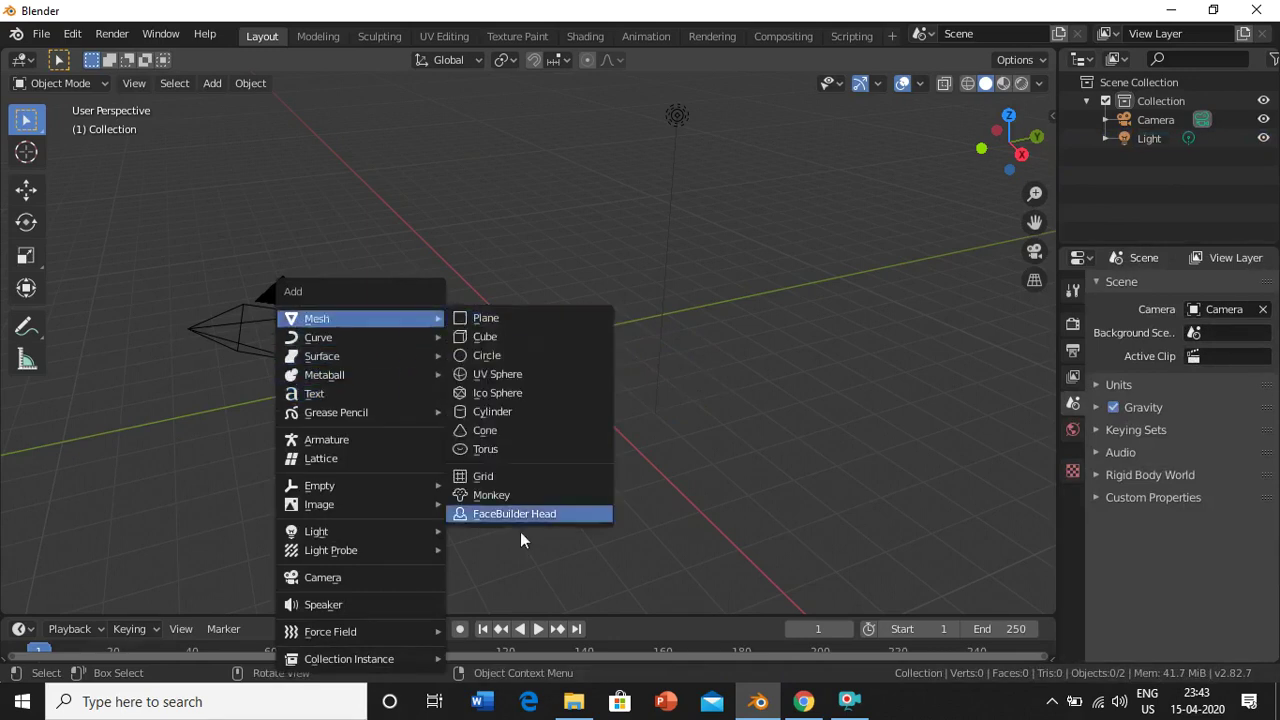
pyautogui.click(502, 505)
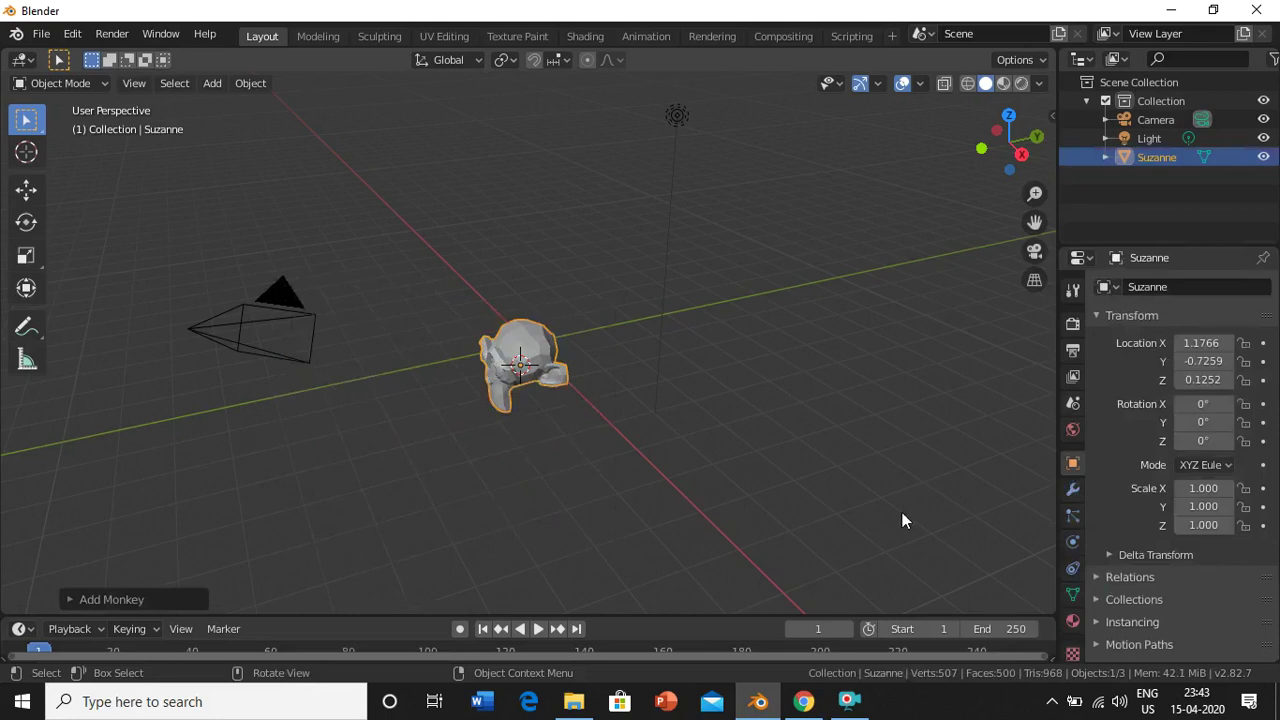
# - Search the commands for "quick", apply Quick Smoke to the monkey head and select the monkey inside the smoke domain
pyautogui.moveTo(993, 161); pyautogui.dragTo(862, 165)
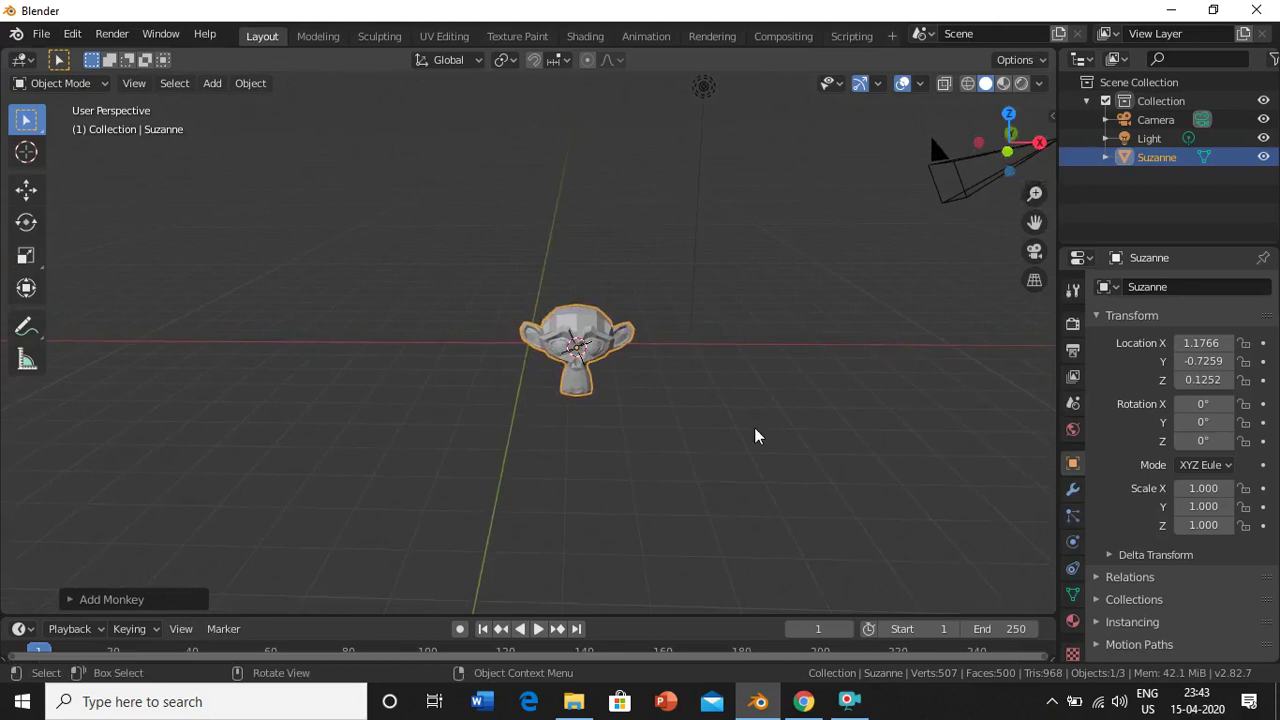
pyautogui.press('F3')
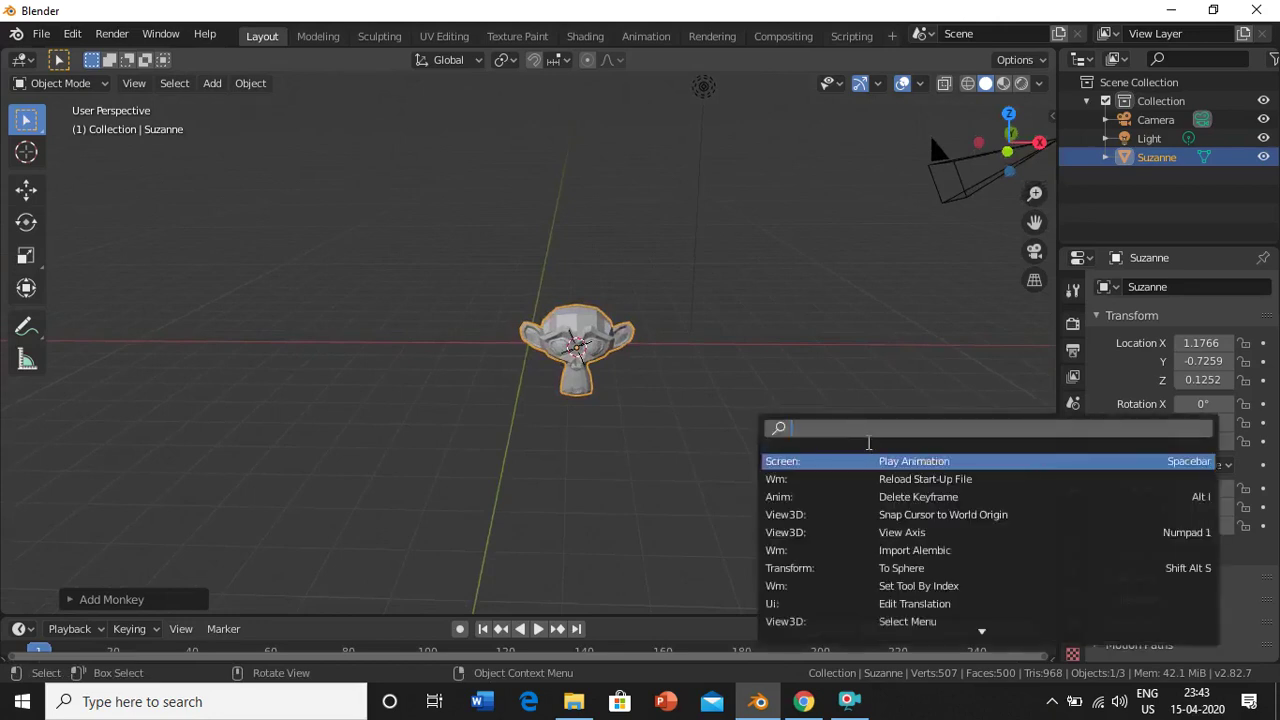
pyautogui.write('quick')
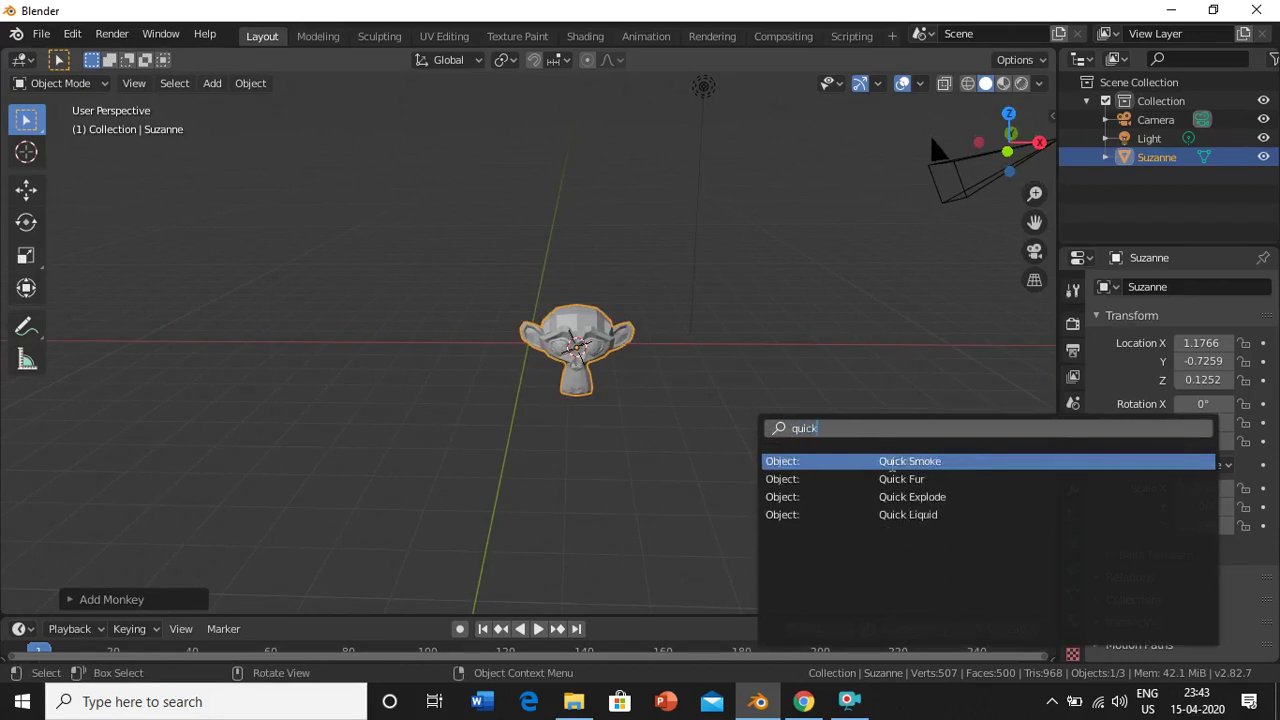
pyautogui.click(891, 464)
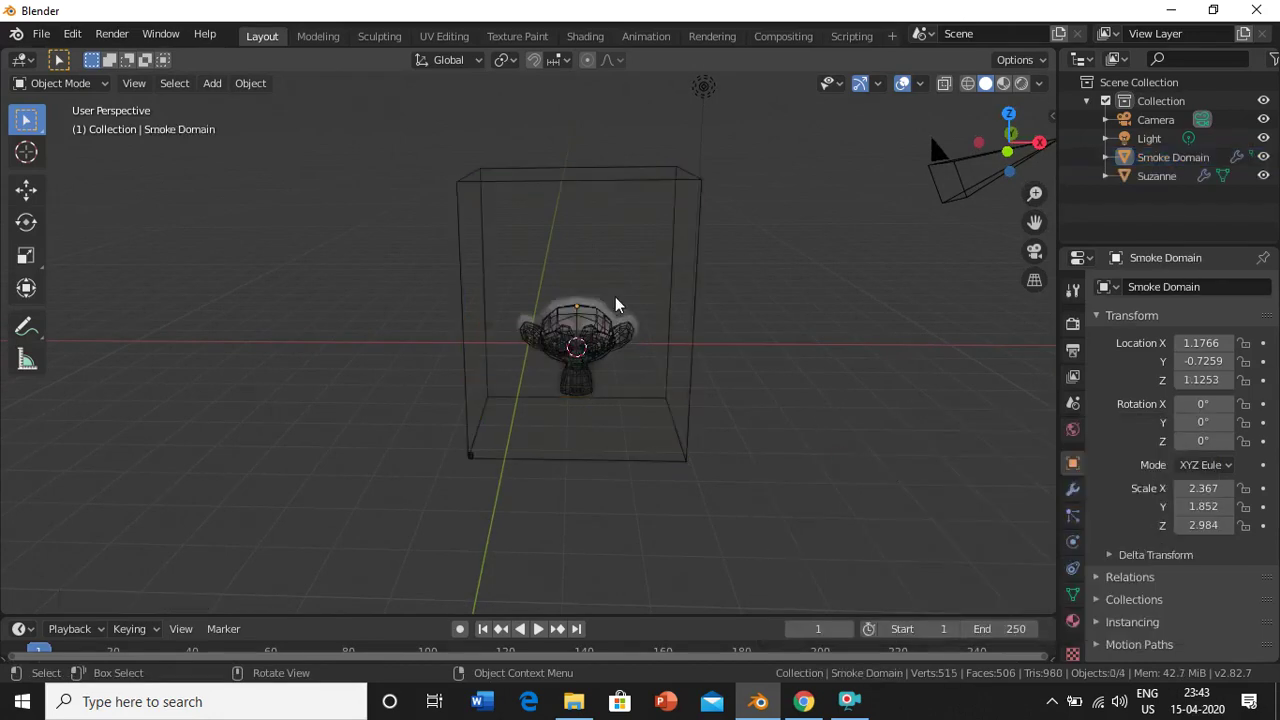
pyautogui.click(590, 342)
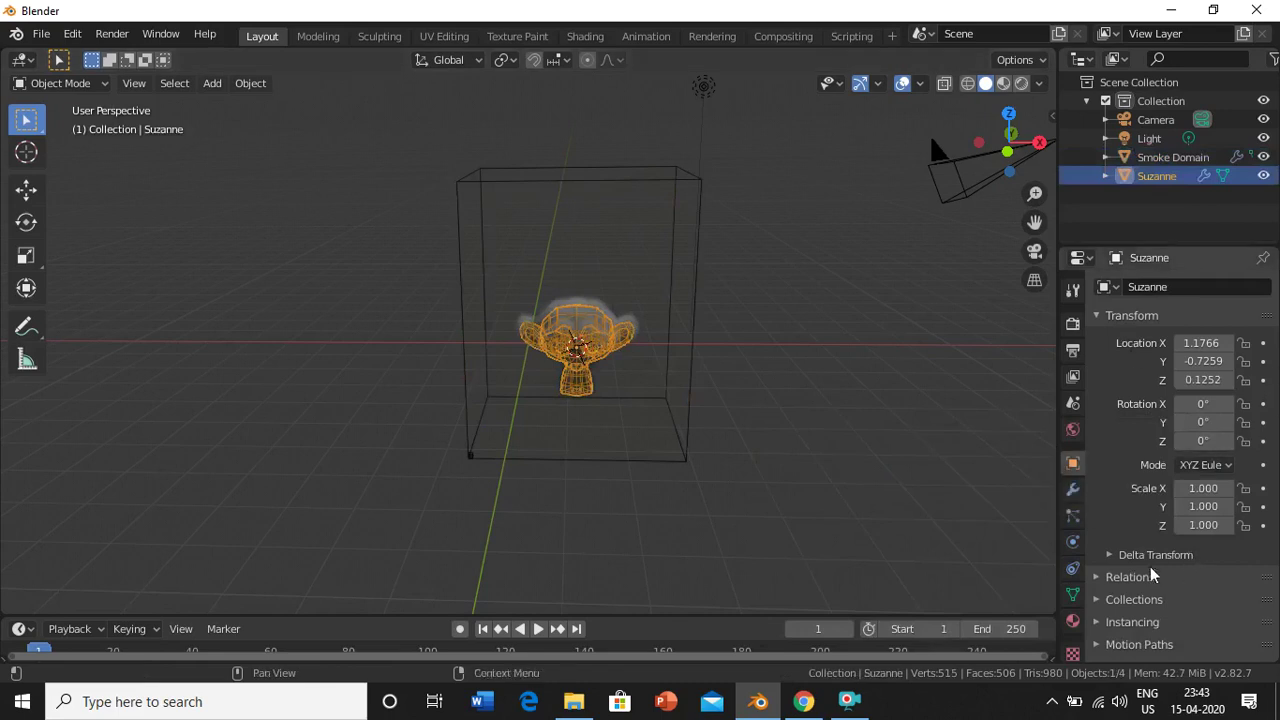
pyautogui.scroll(-3, 1150, 575)
pyautogui.scroll(3, 1150, 575)
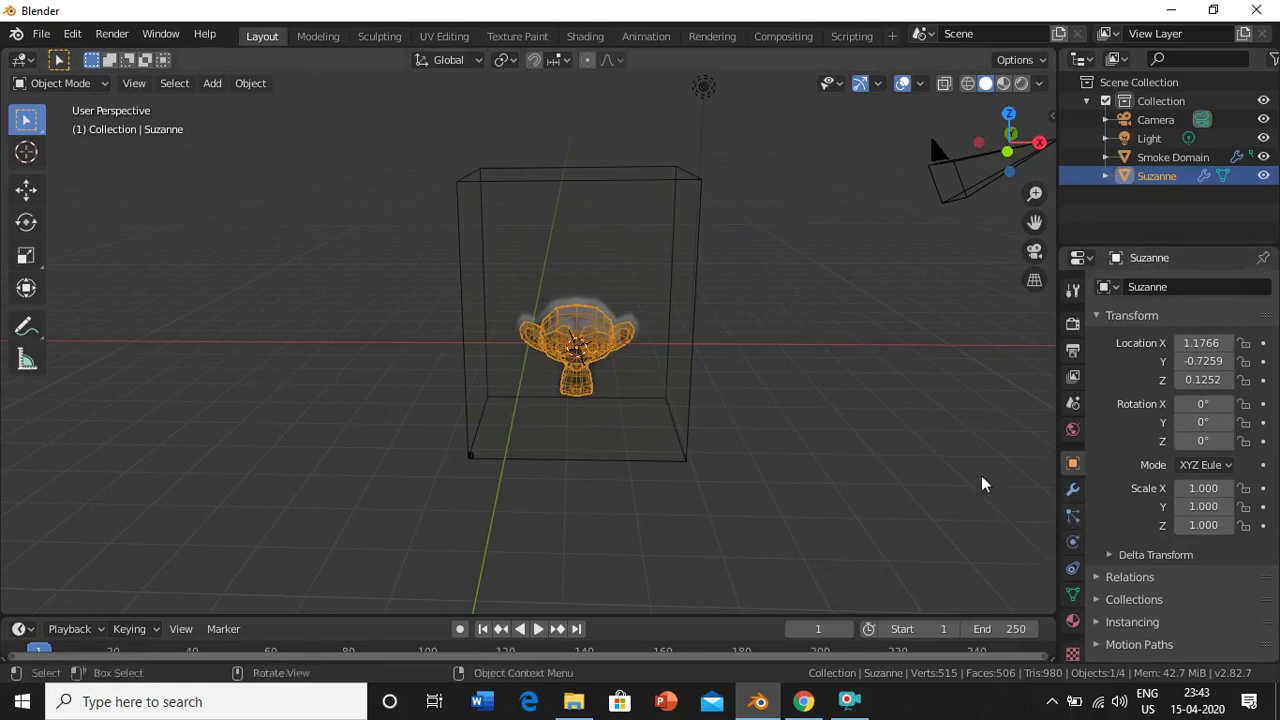
pyautogui.click(849, 701)
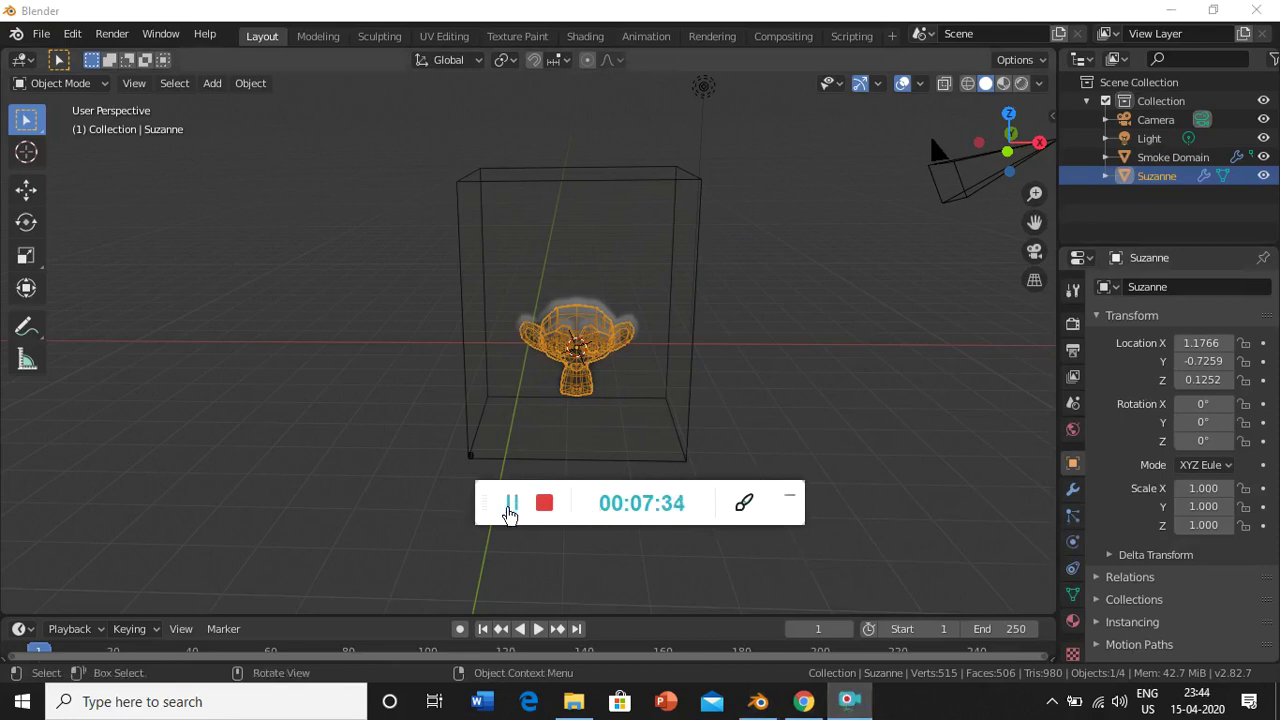
pyautogui.click(789, 496)
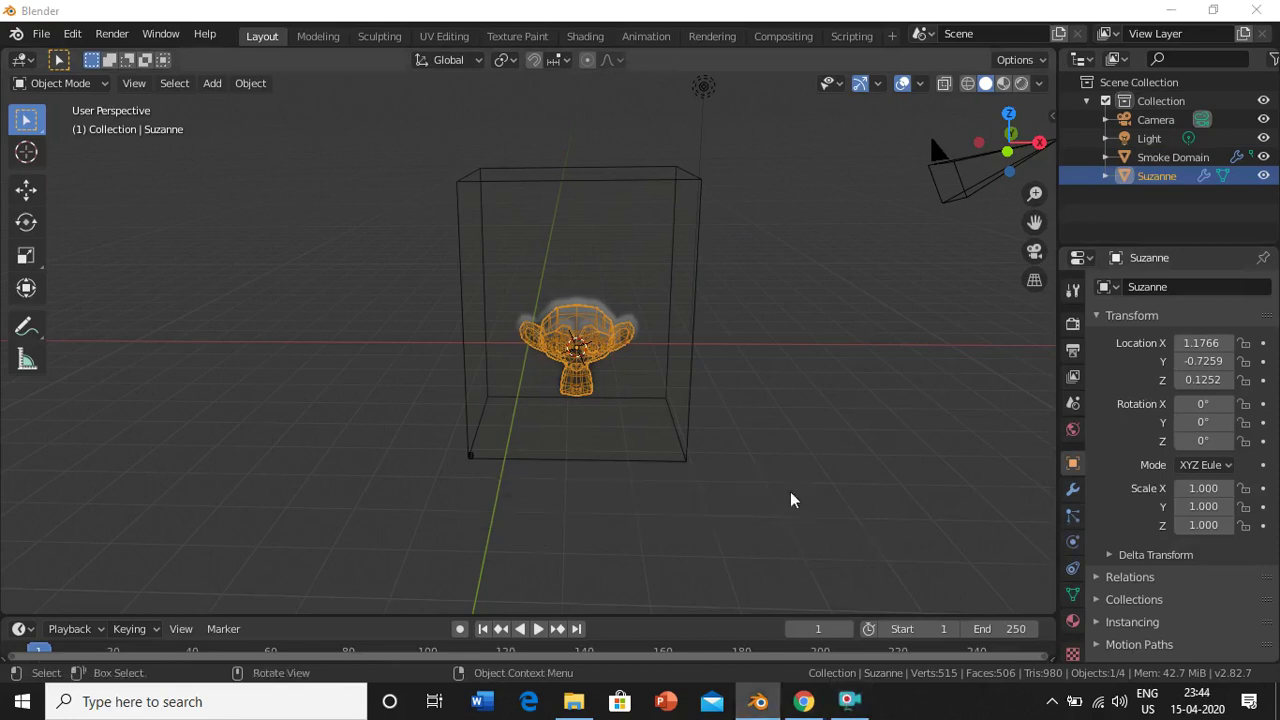
# - Set the flow type in the monkey's fluid physics settings to Fire + Smoke
pyautogui.click(1073, 545)
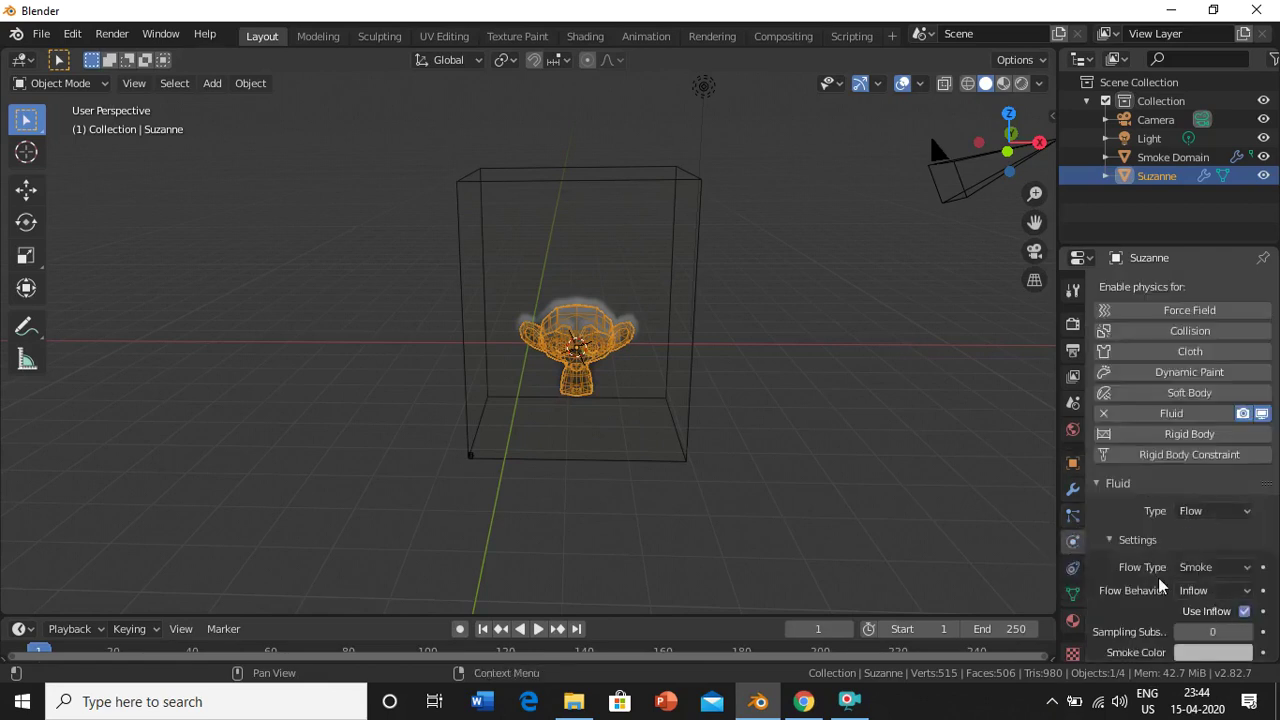
pyautogui.click(1222, 568)
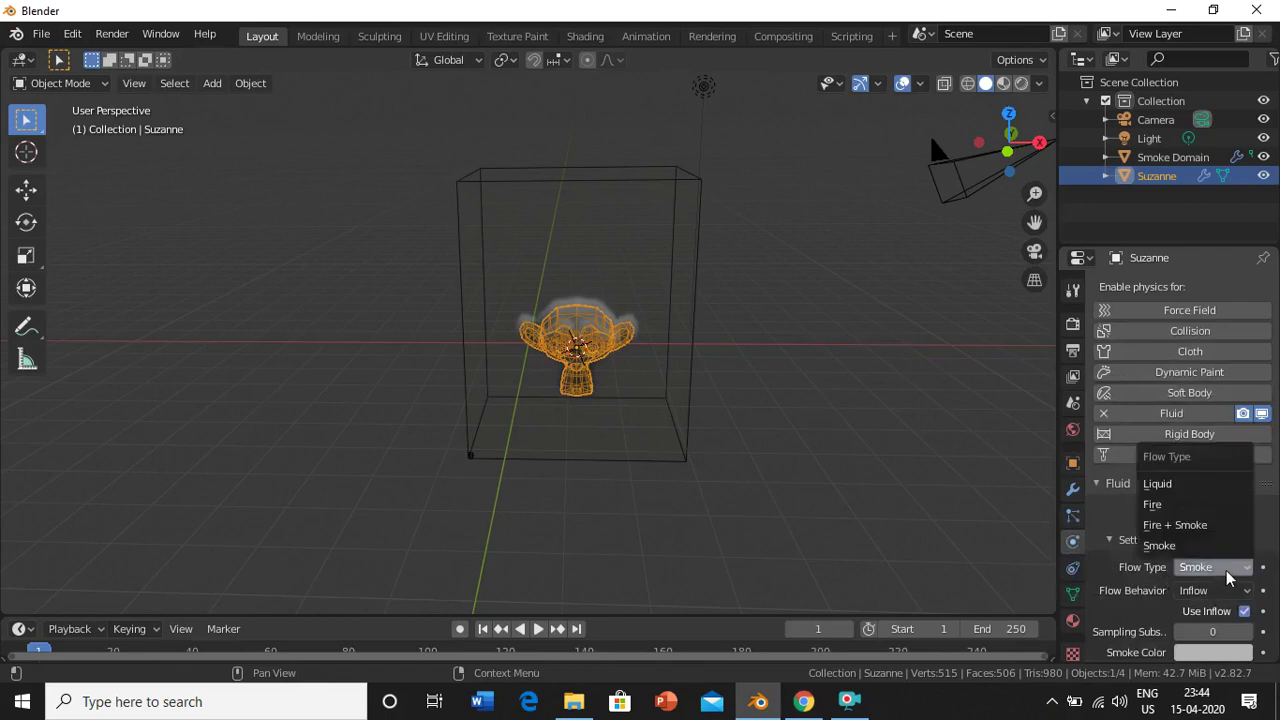
pyautogui.click(1215, 527)
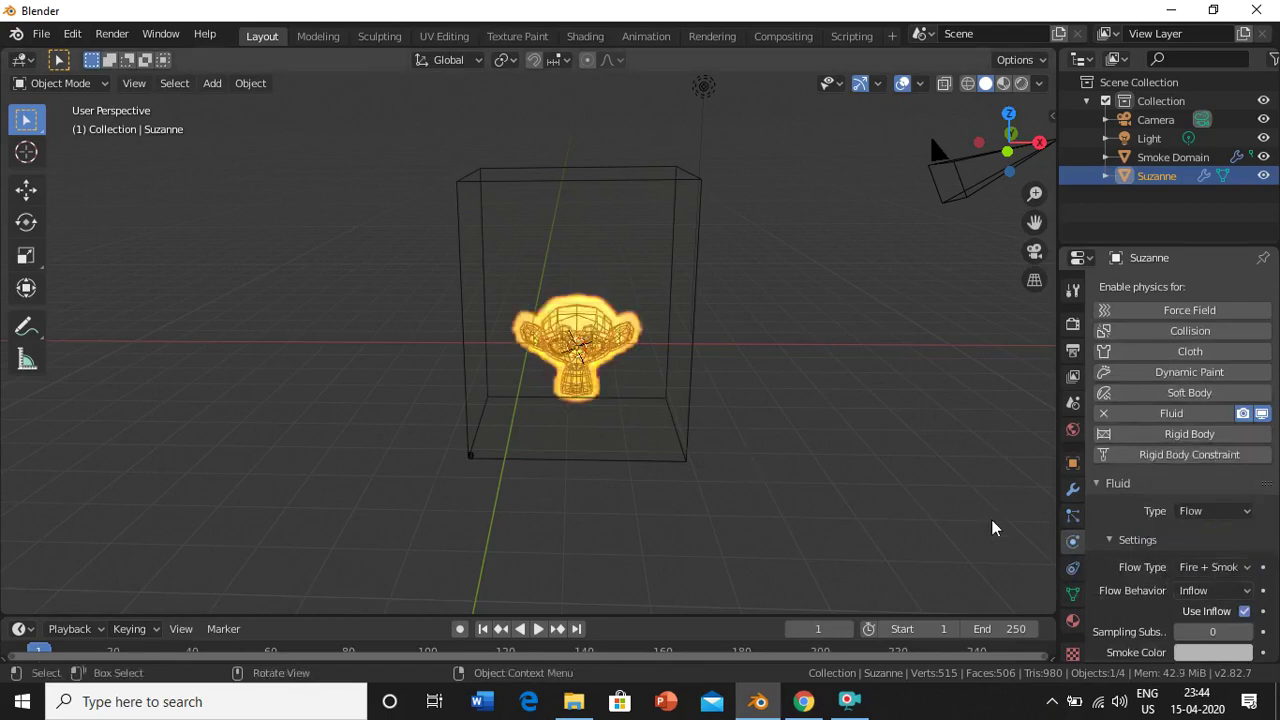
# - Select the Smoke Domain box around the monkey and bake its fluid data
pyautogui.click(680, 201)
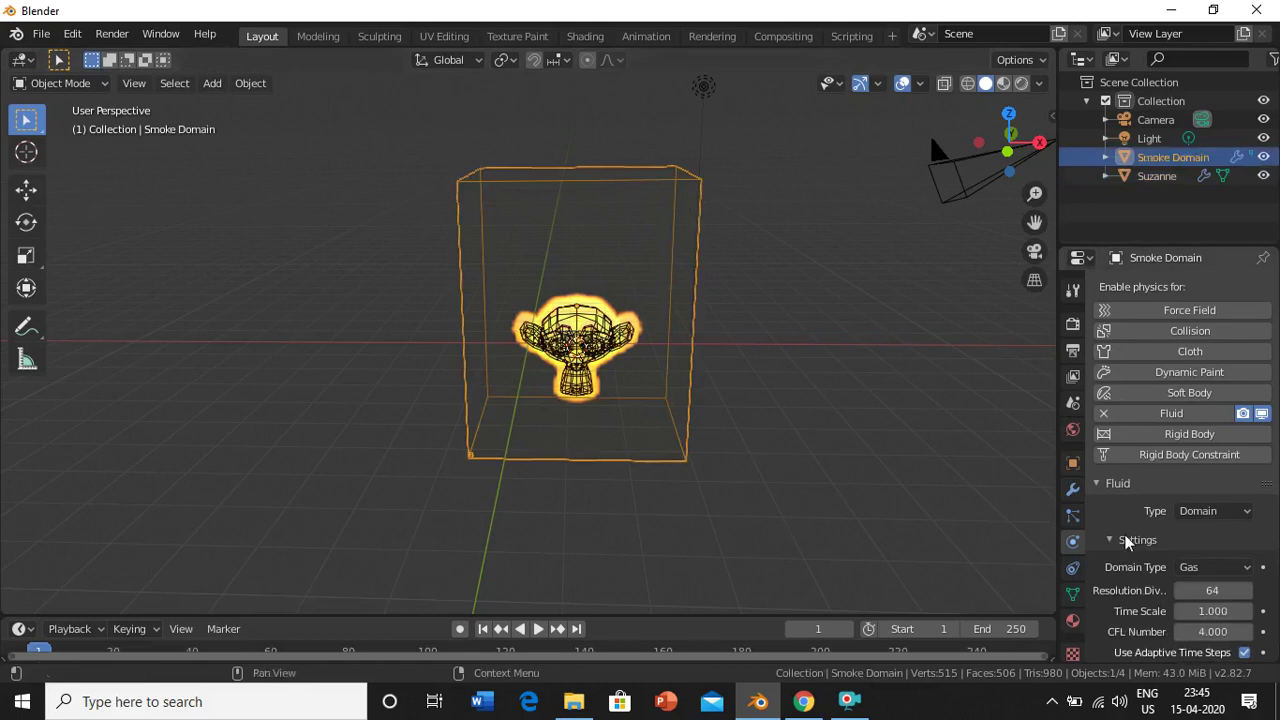
pyautogui.scroll(-10, 1123, 537)
pyautogui.scroll(12, 1123, 537)
pyautogui.scroll(-5, 1125, 535)
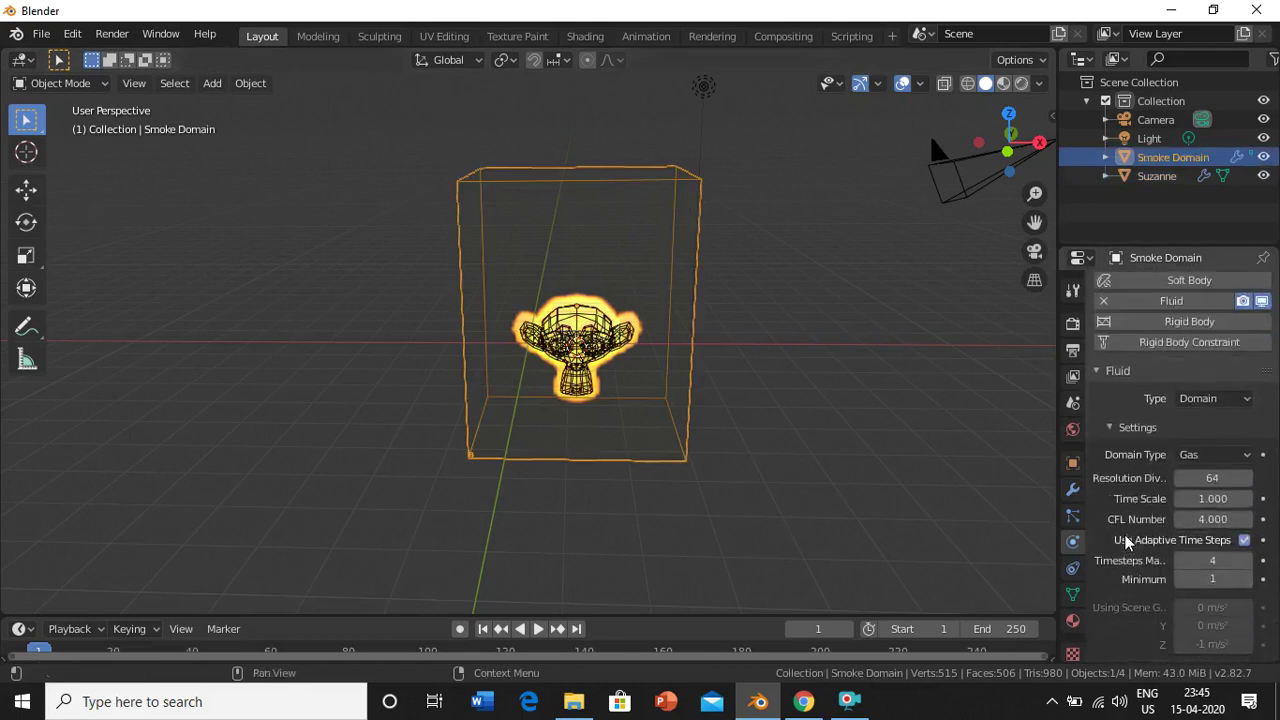
pyautogui.scroll(-2, 1124, 534)
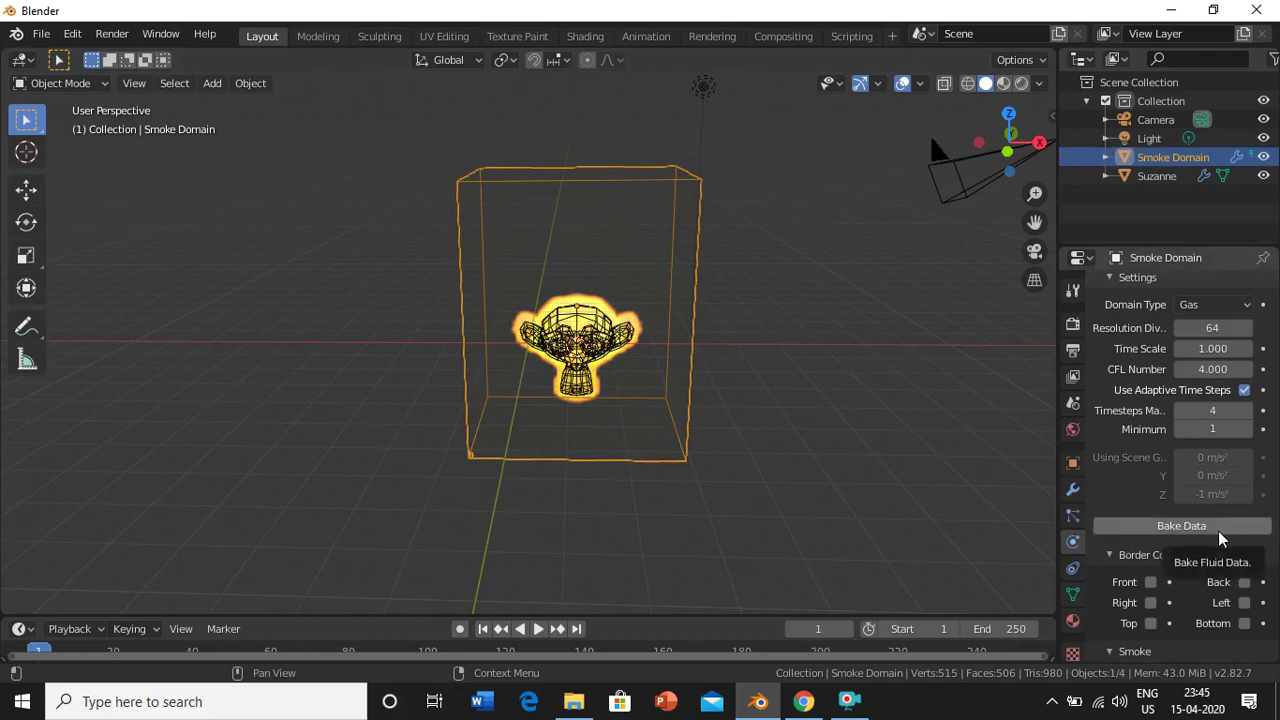
pyautogui.click(1147, 531)
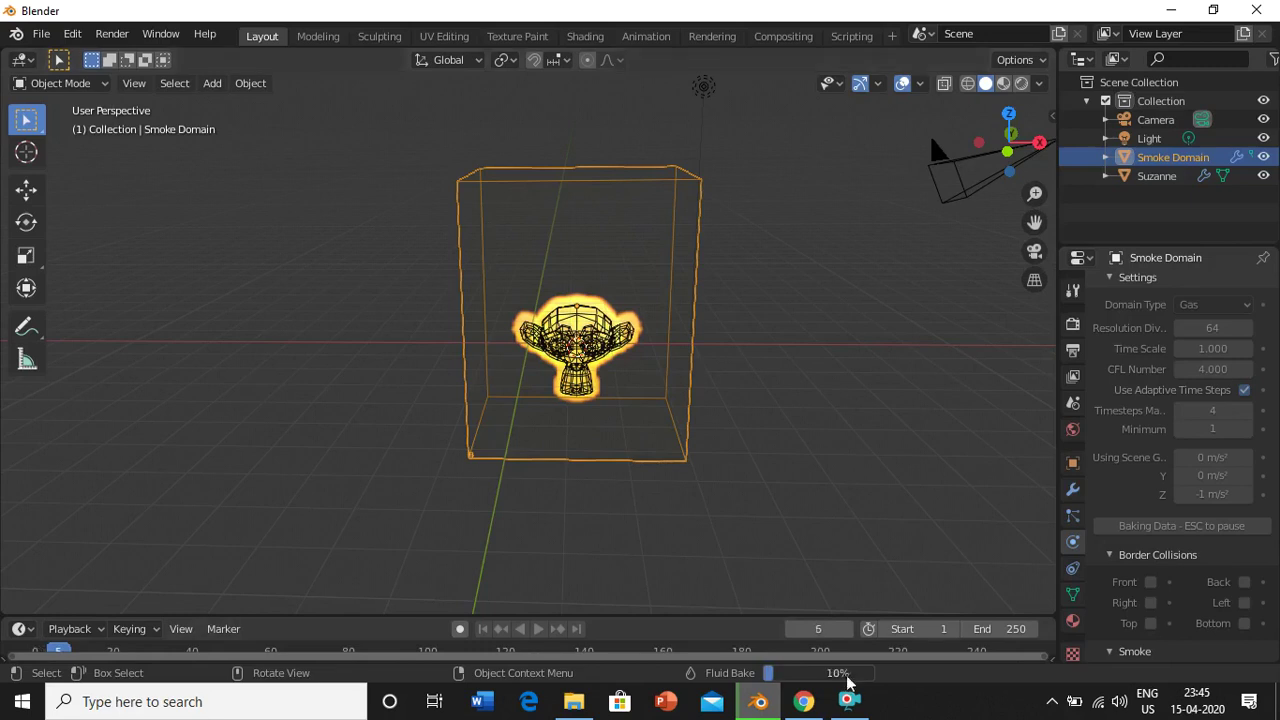
pyautogui.moveTo(851, 704)
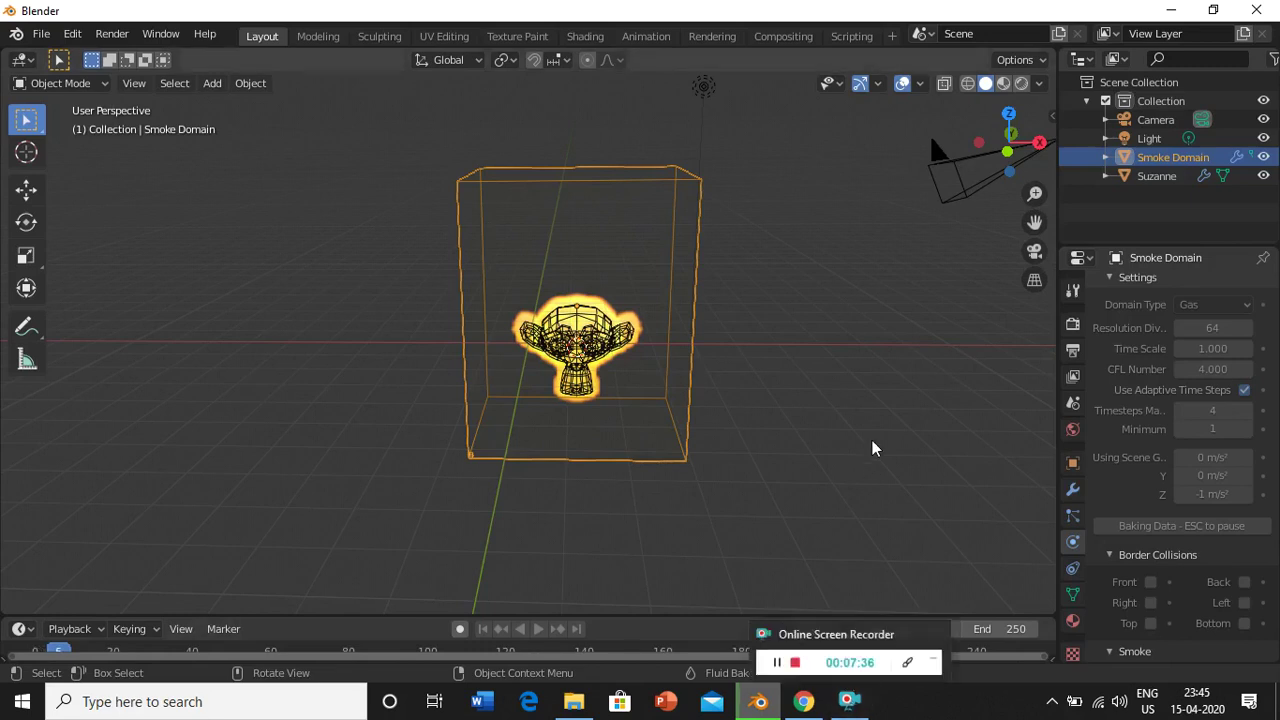
pyautogui.click(852, 705)
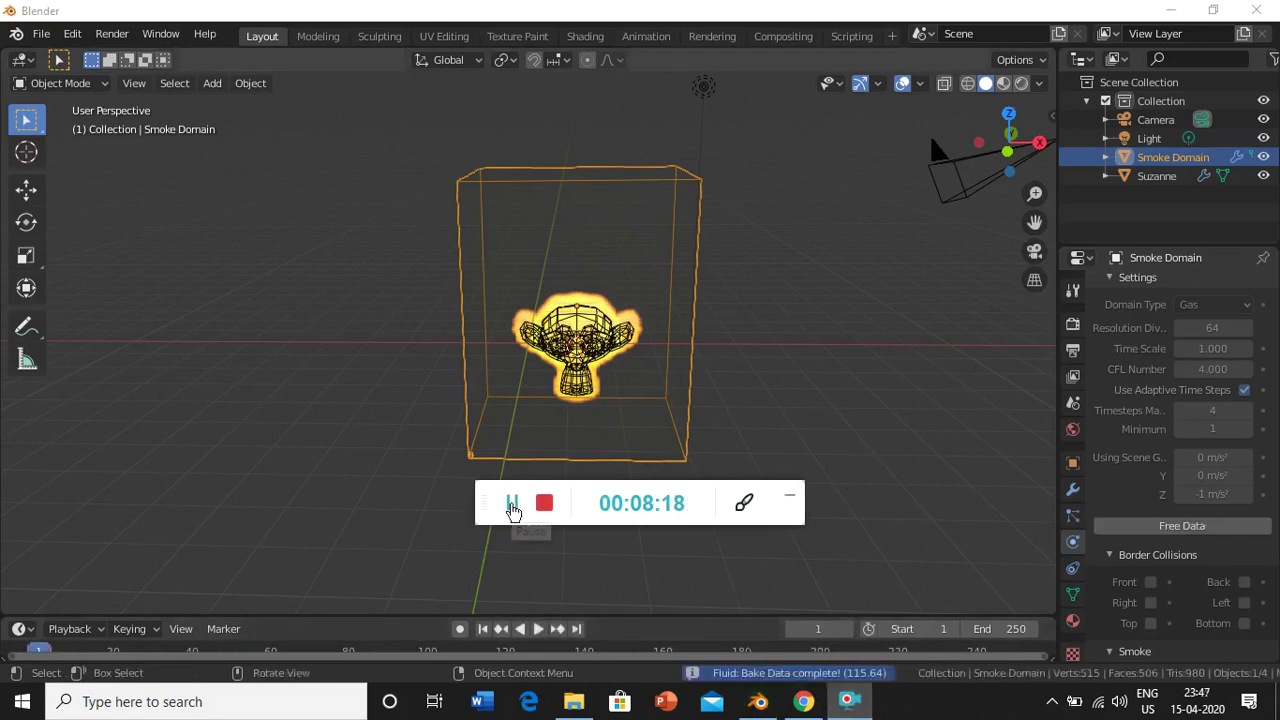
pyautogui.click(792, 499)
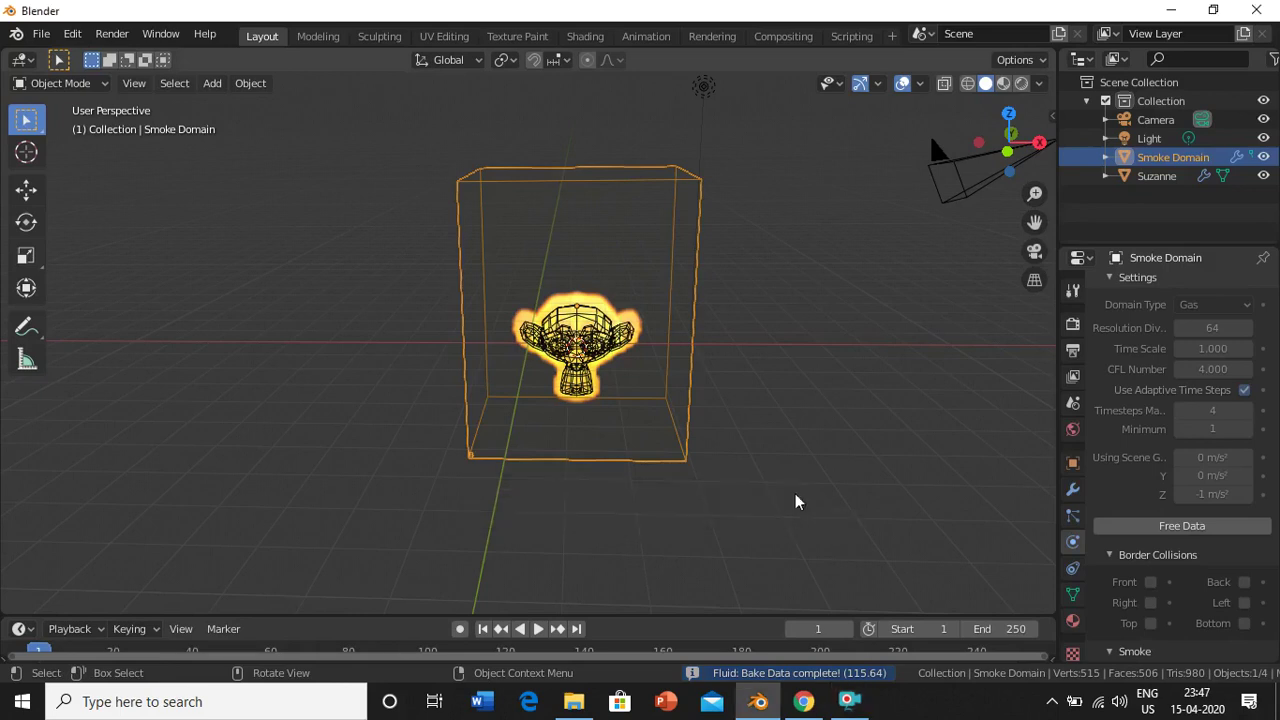
# - Set the animation's end frame to 50 and play the baked fire and smoke simulation
pyautogui.click(1015, 629)
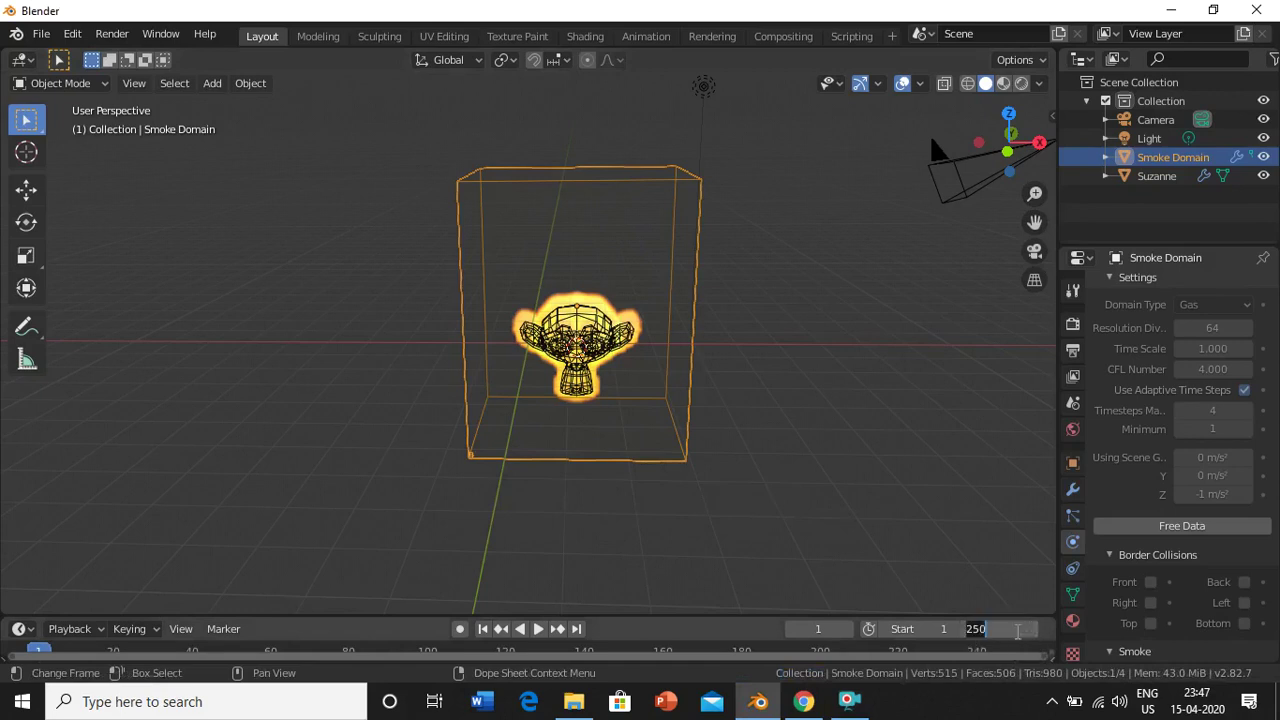
pyautogui.write('50')
pyautogui.press('Return')
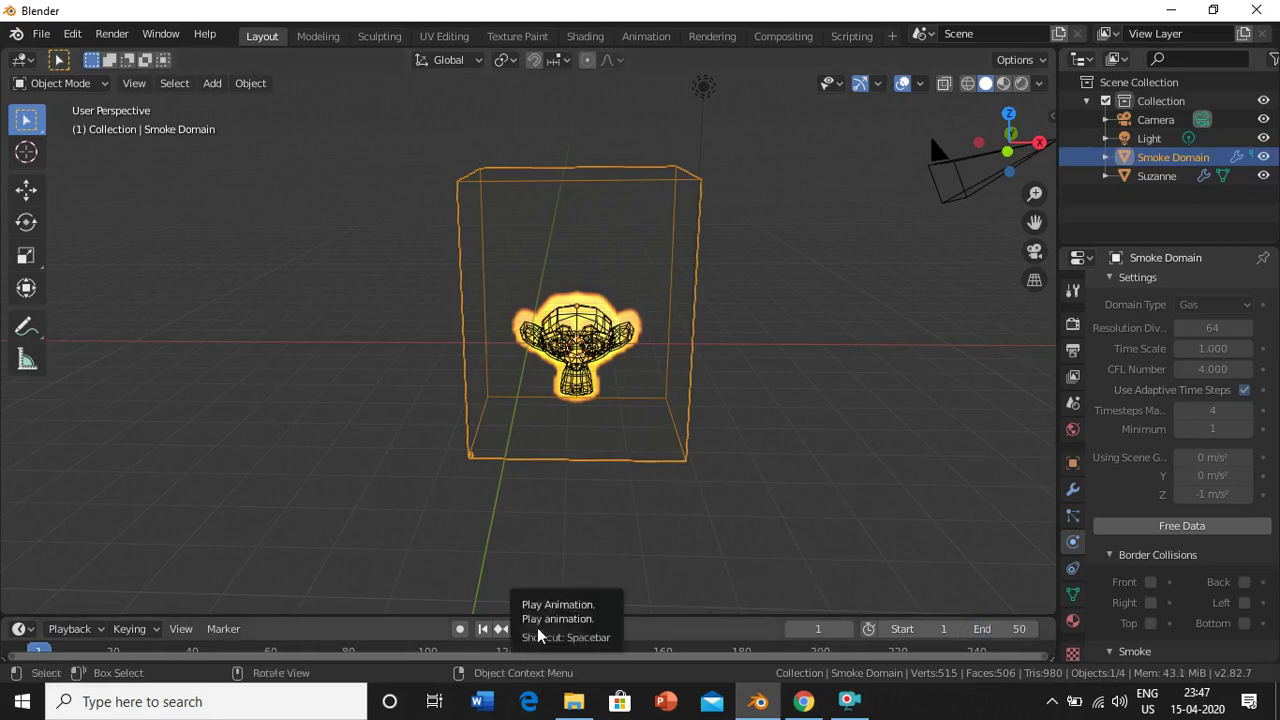
pyautogui.click(537, 628)
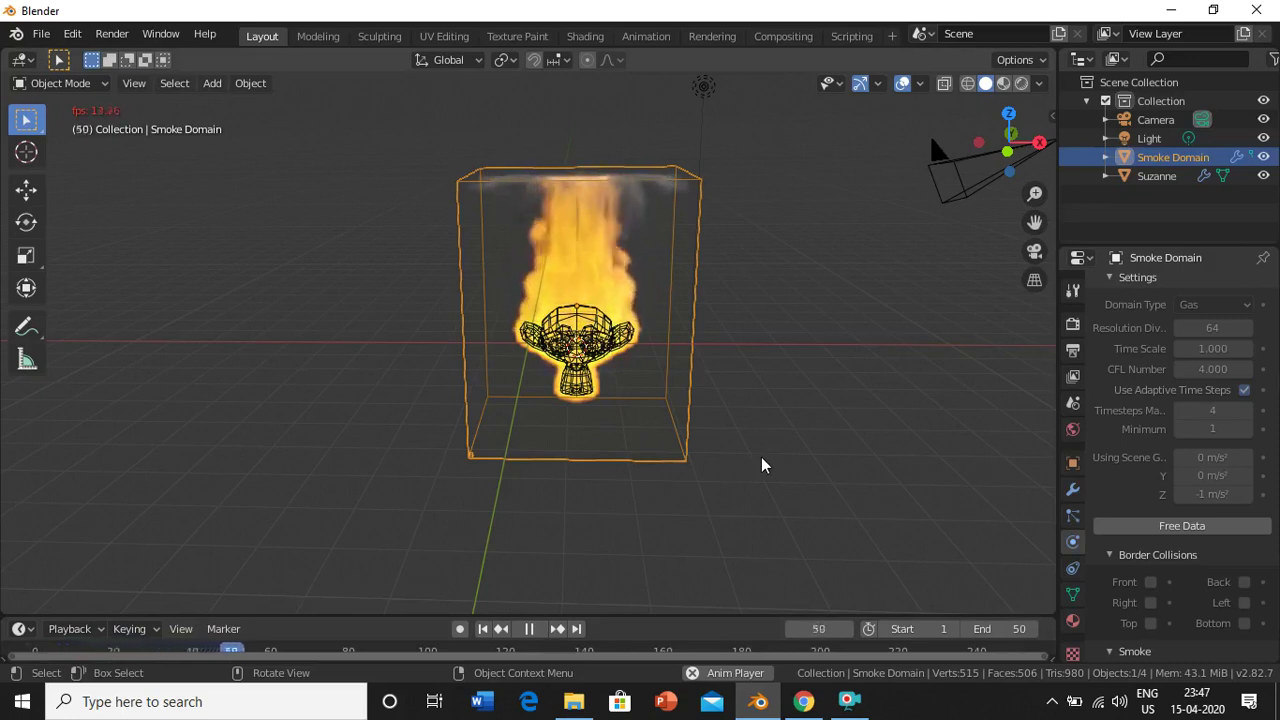
pyautogui.click(848, 701)
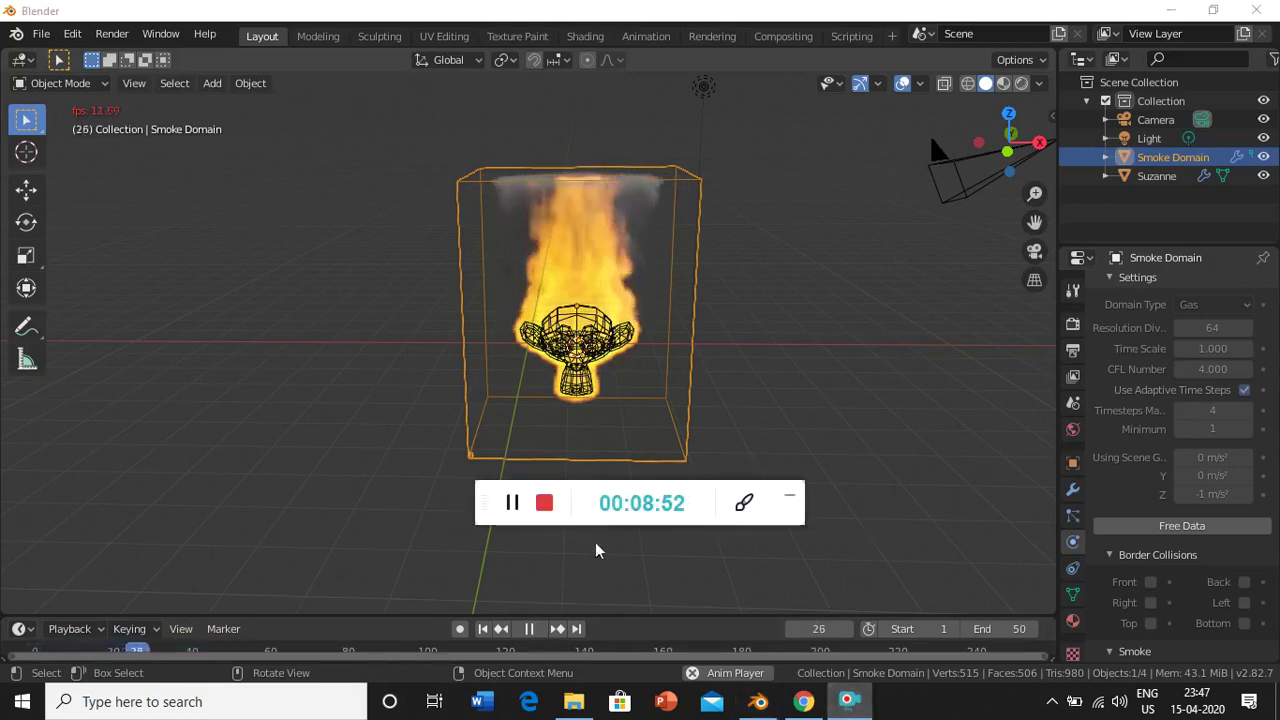